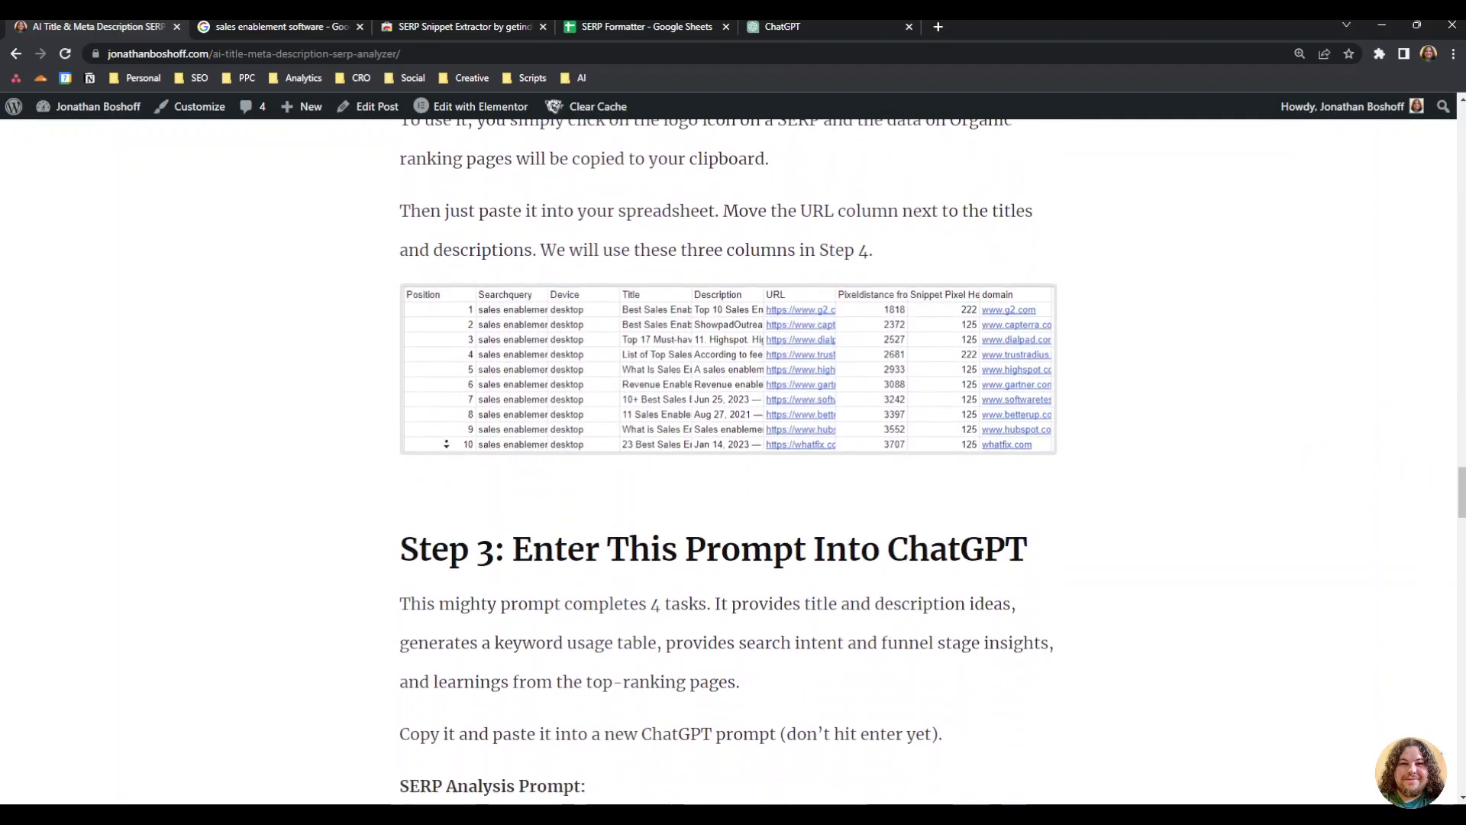
- Autoscroll the blog article down to the Step 3 SERP Analysis Prompt code block
middle_click(317, 433)
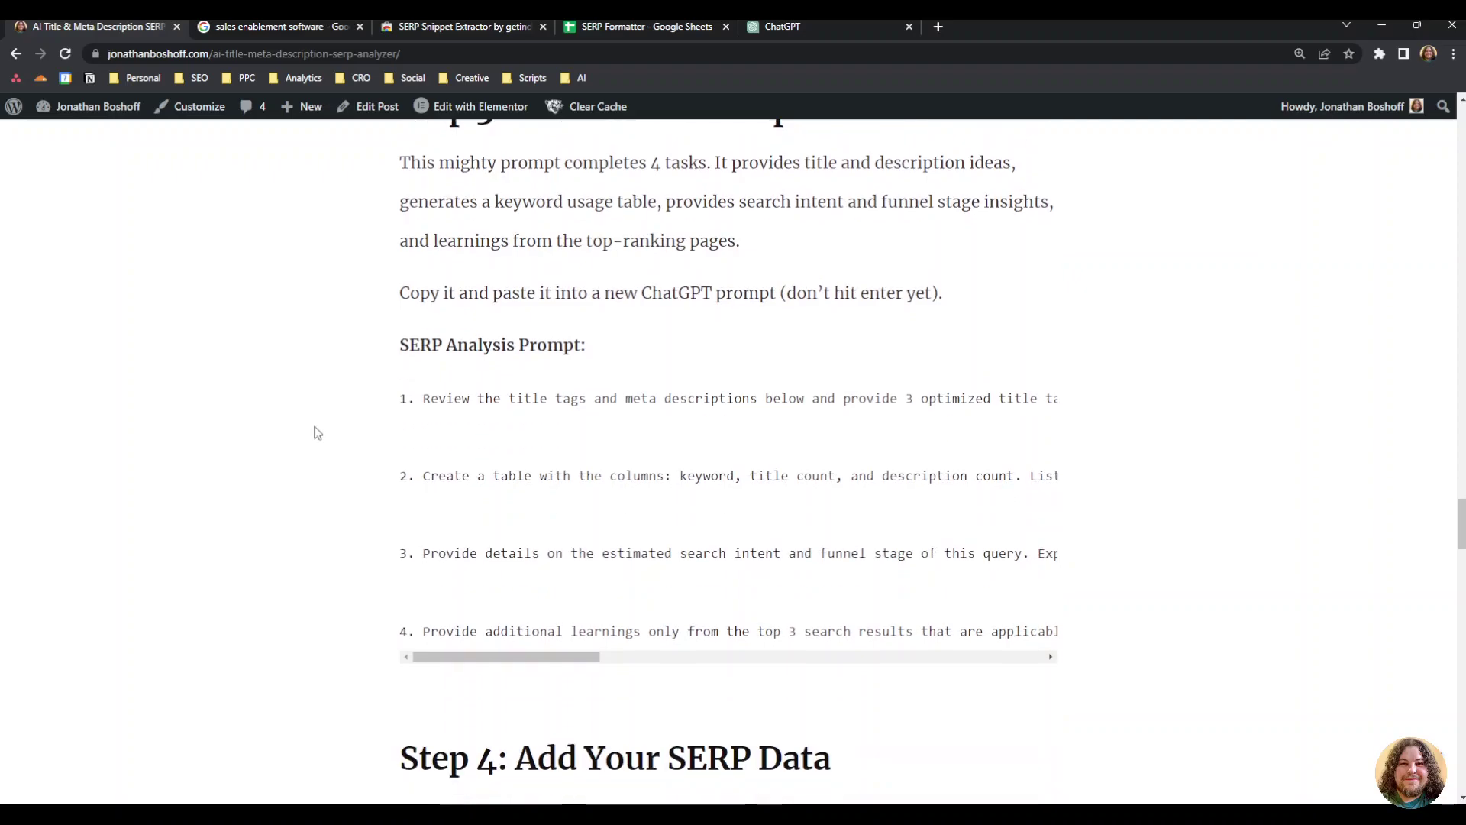
- Read ChatGPT's ten sales enablement software title and meta ideas, then return to the Google results
click(800, 28)
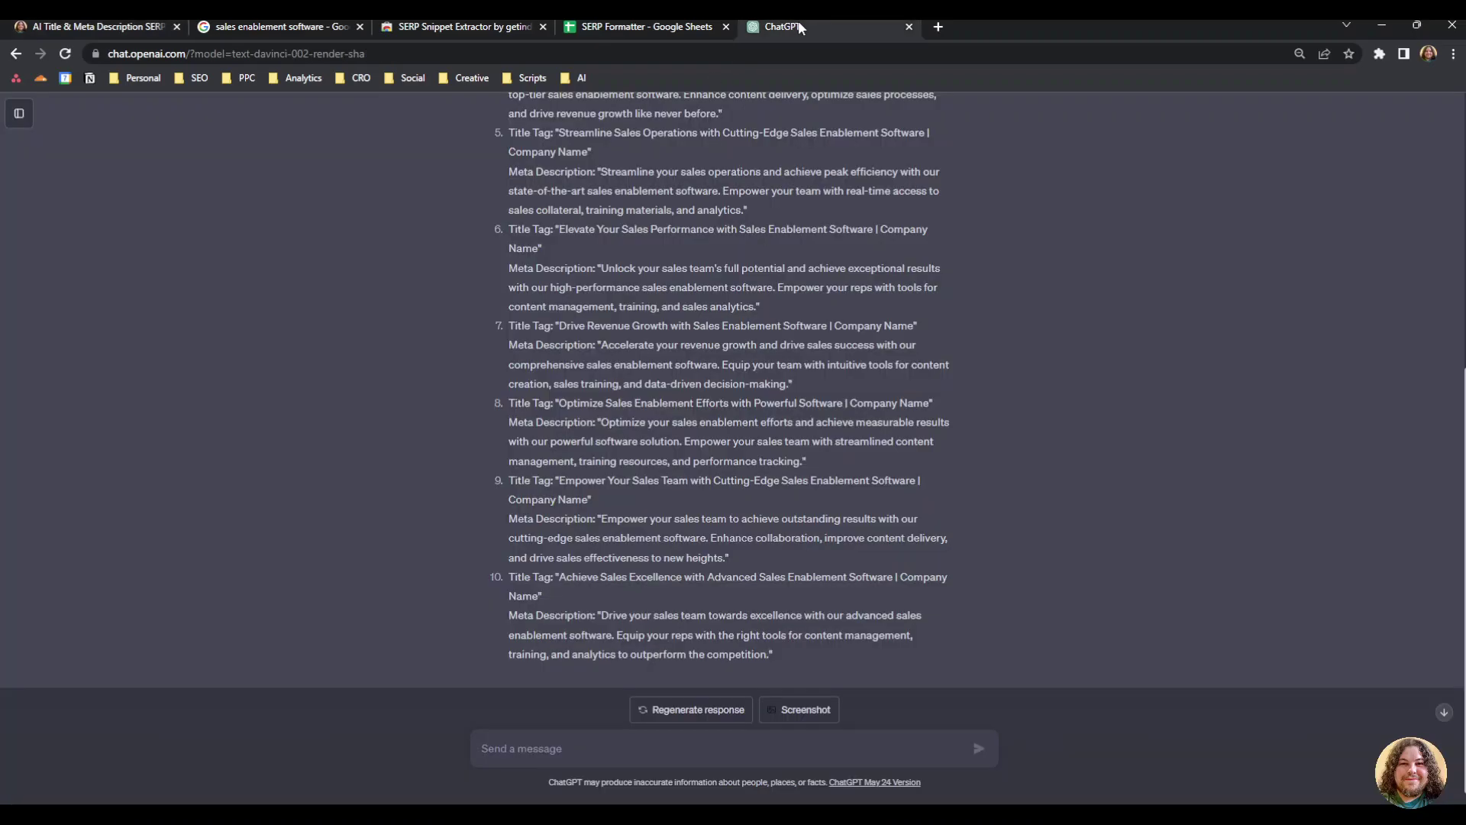
scroll(711, 378, up, 10)
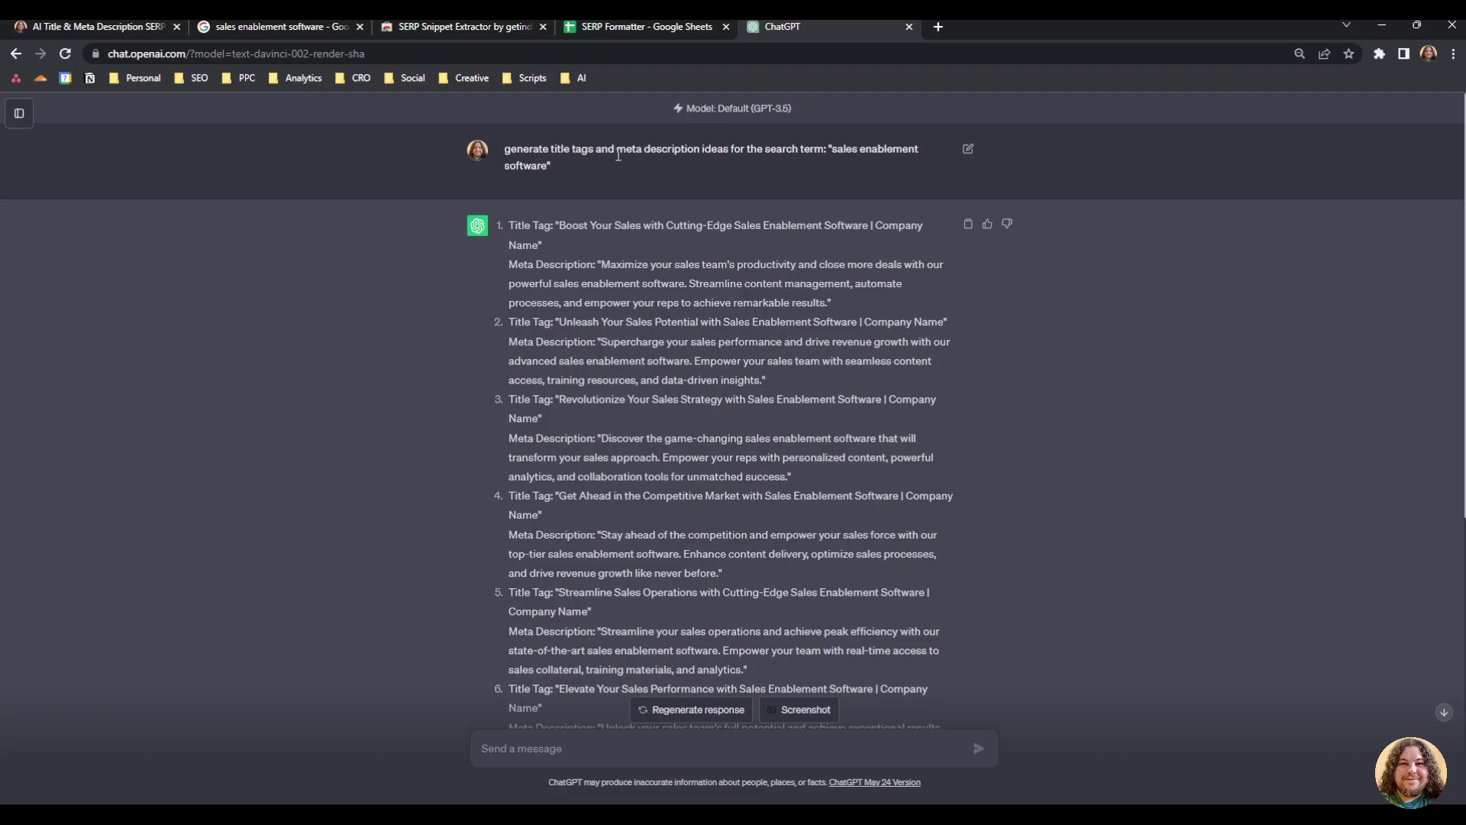
drag(835, 153, 916, 151)
click(866, 167)
scroll(437, 366, down, 6)
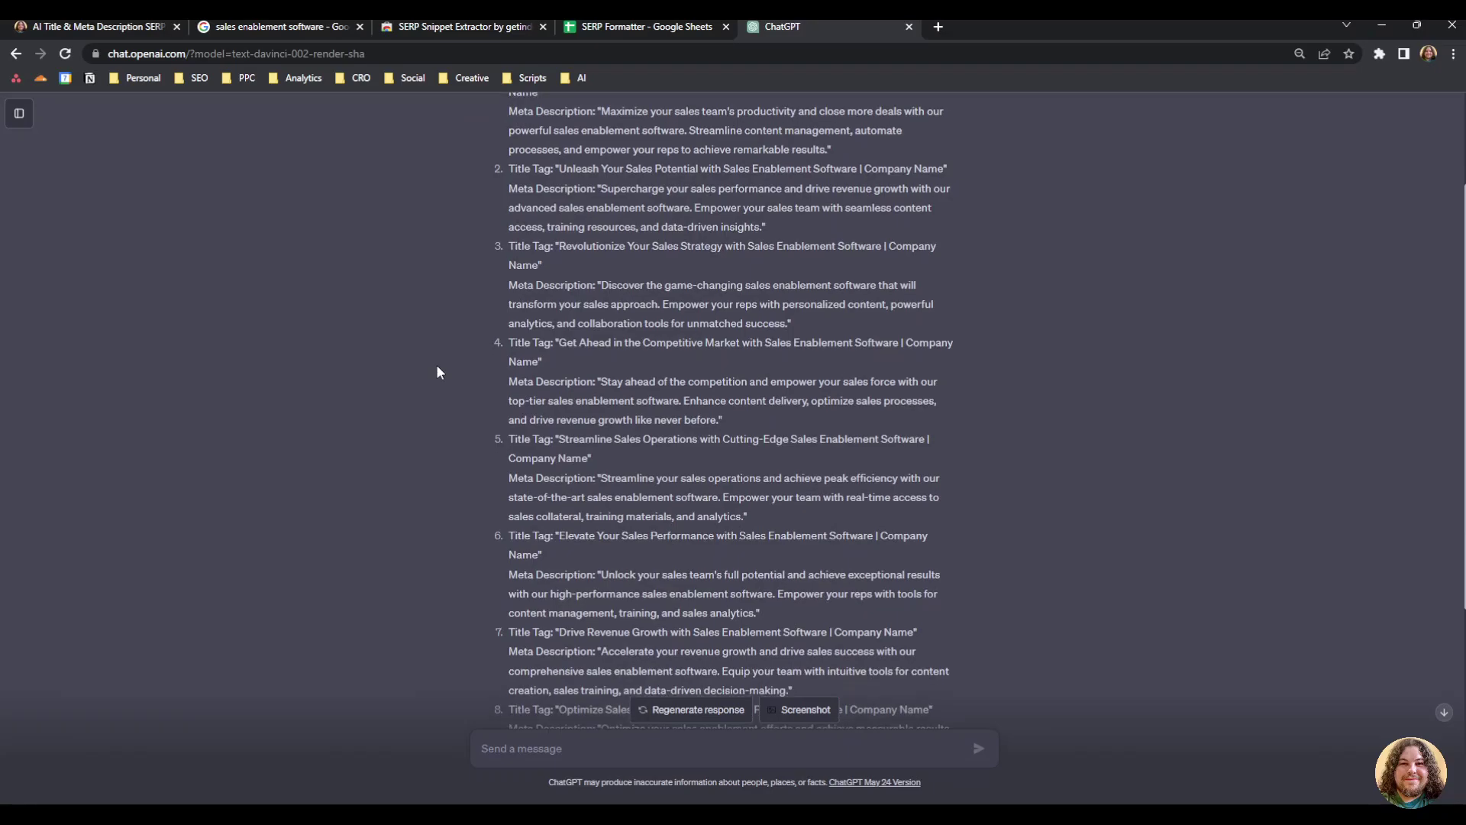
scroll(436, 372, down, 1)
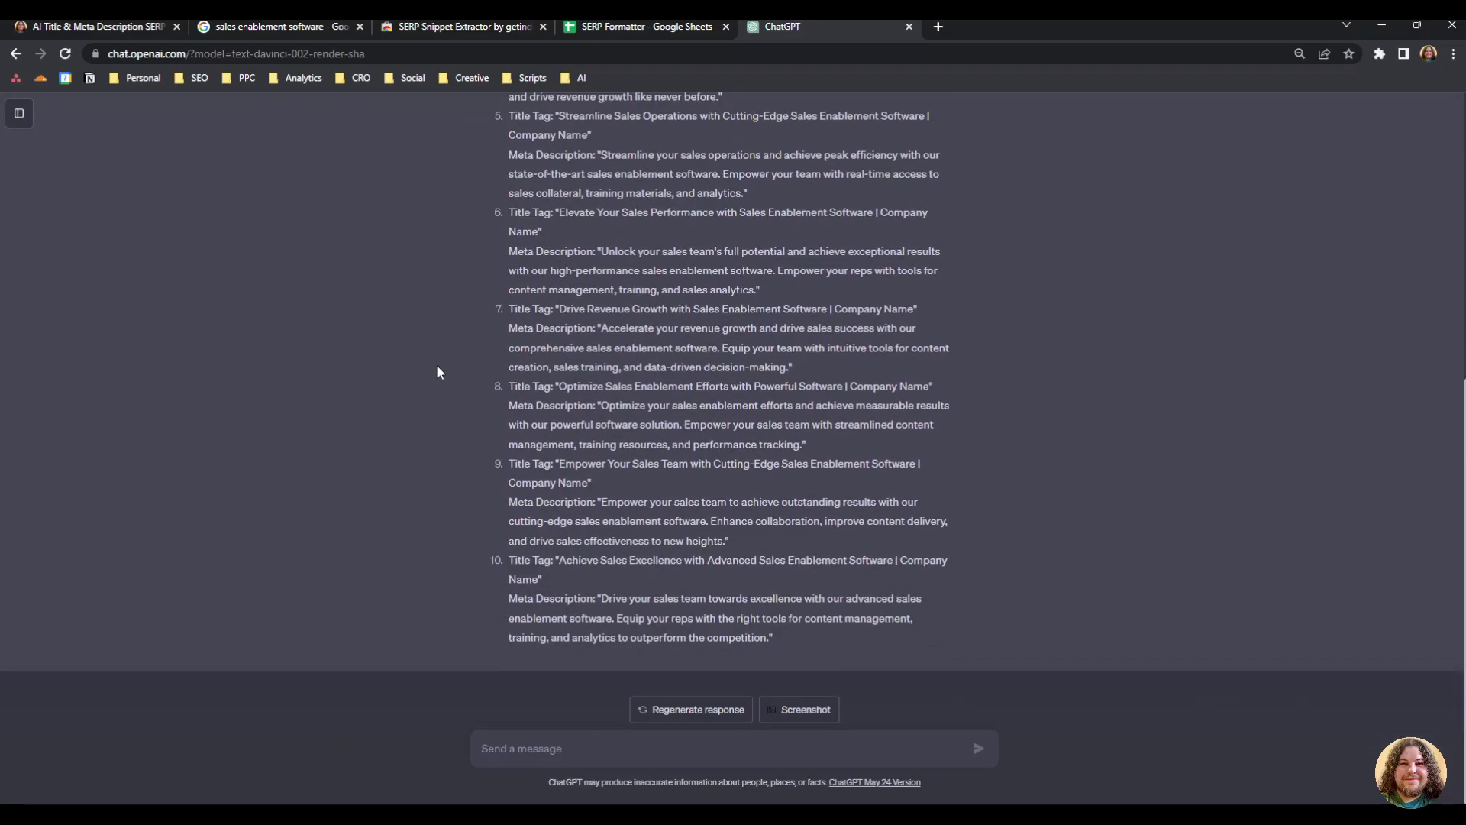
scroll(437, 371, up, 6)
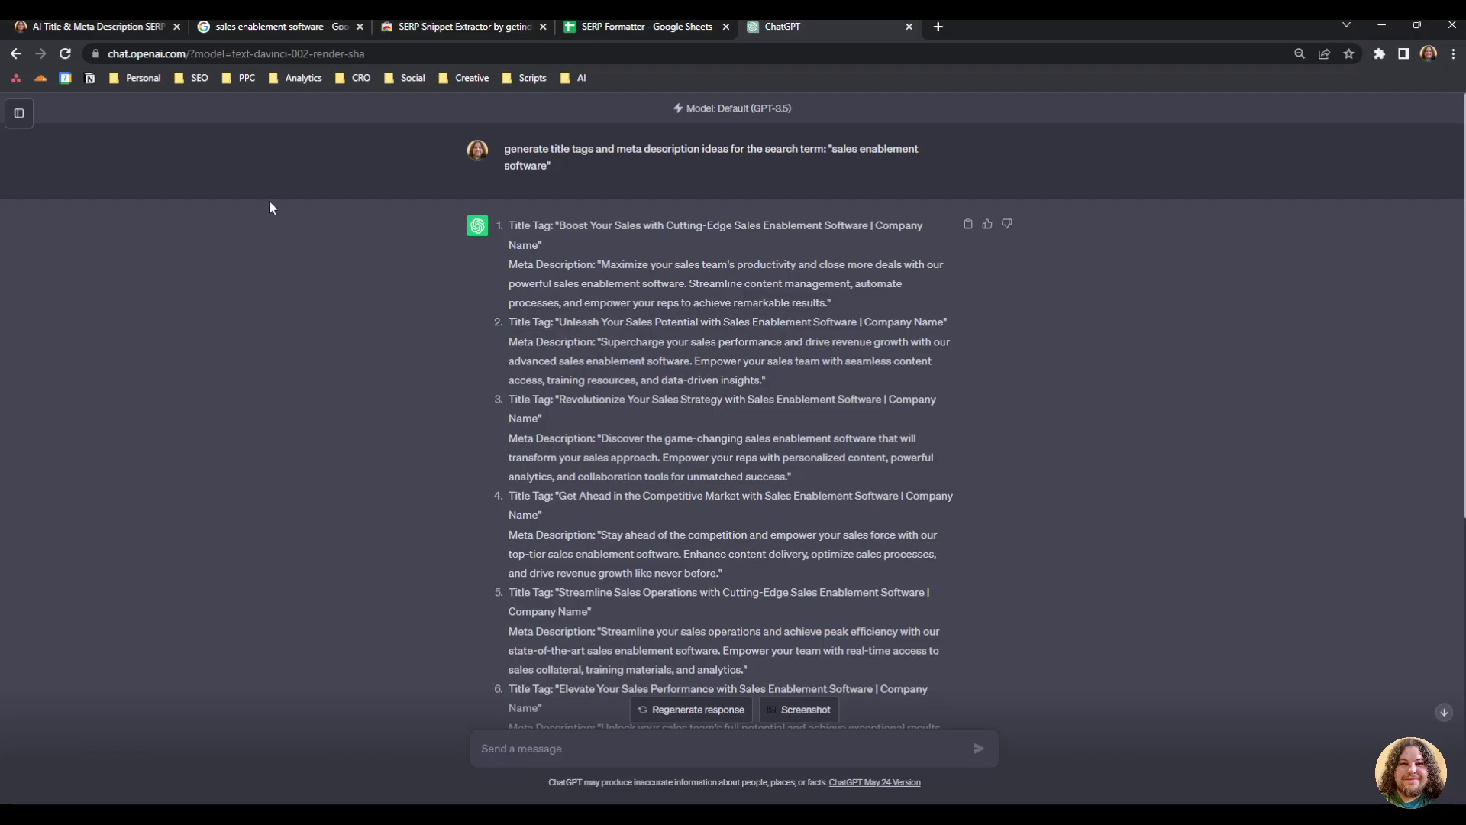
click(233, 31)
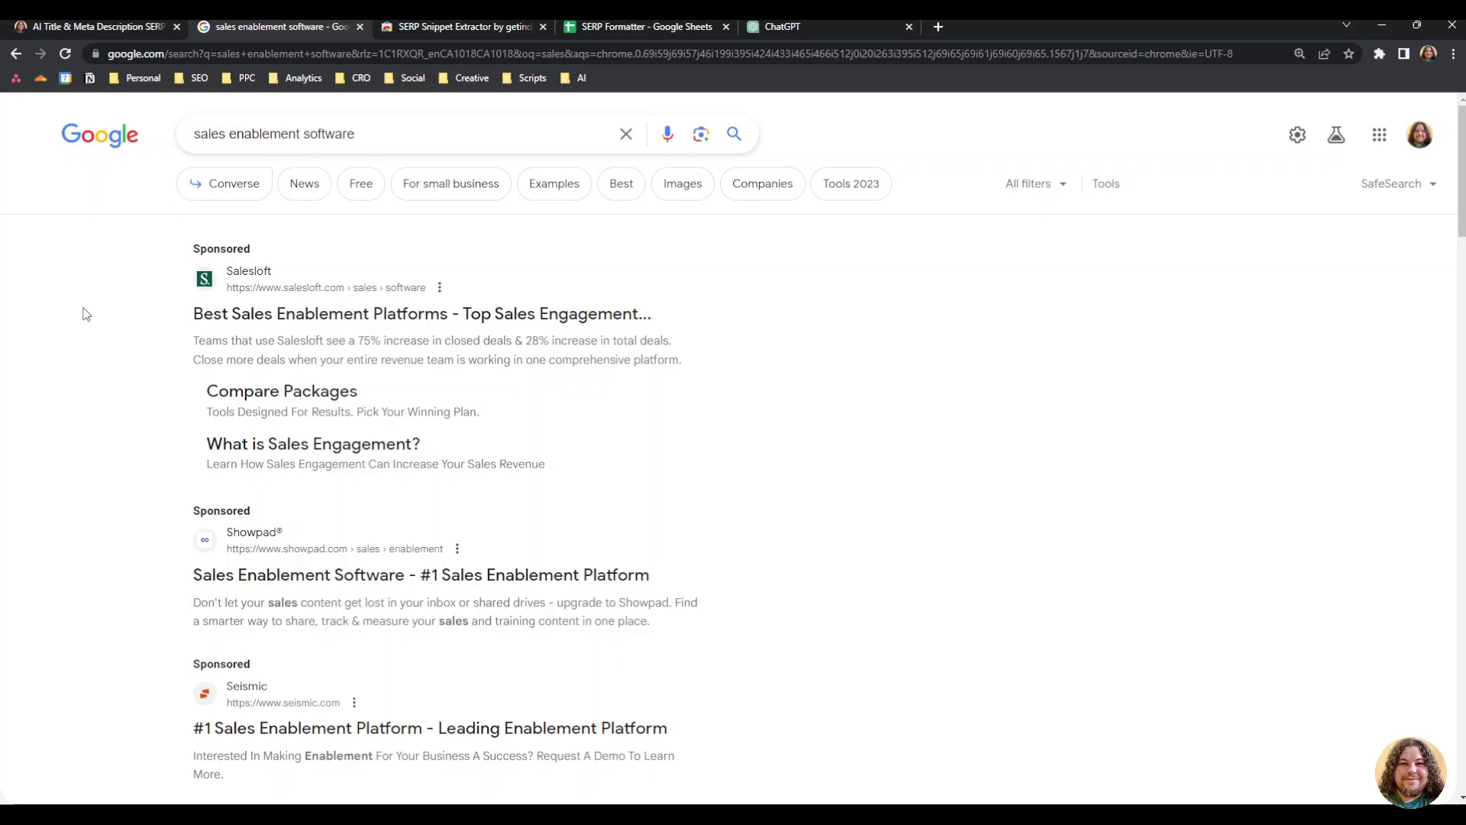
- Scroll through the sales enablement software results, including ads, AI overview and organic pages, then back up
scroll(84, 314, down, 7)
scroll(85, 312, down, 12)
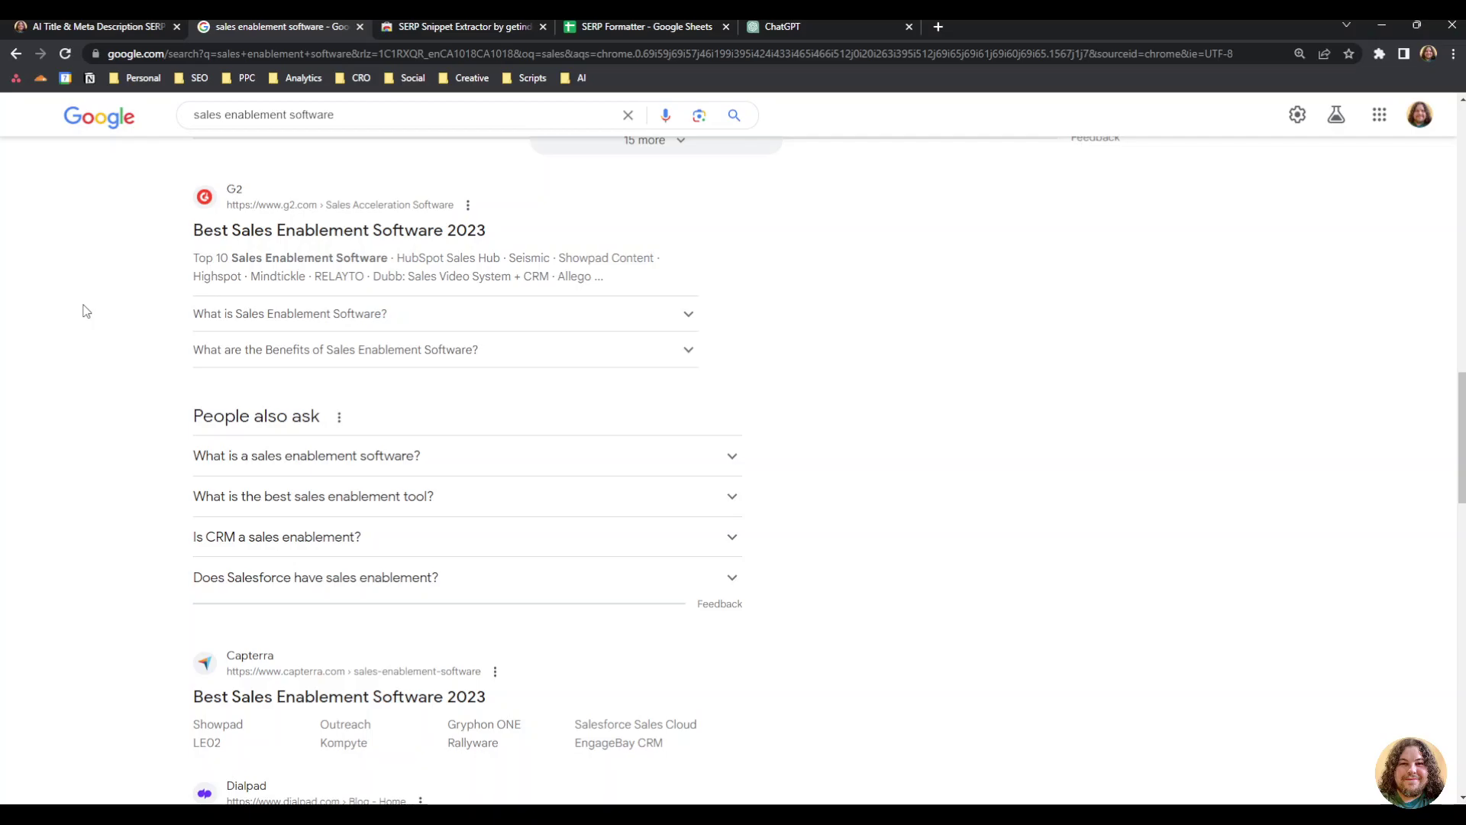
mouse_move(184, 246)
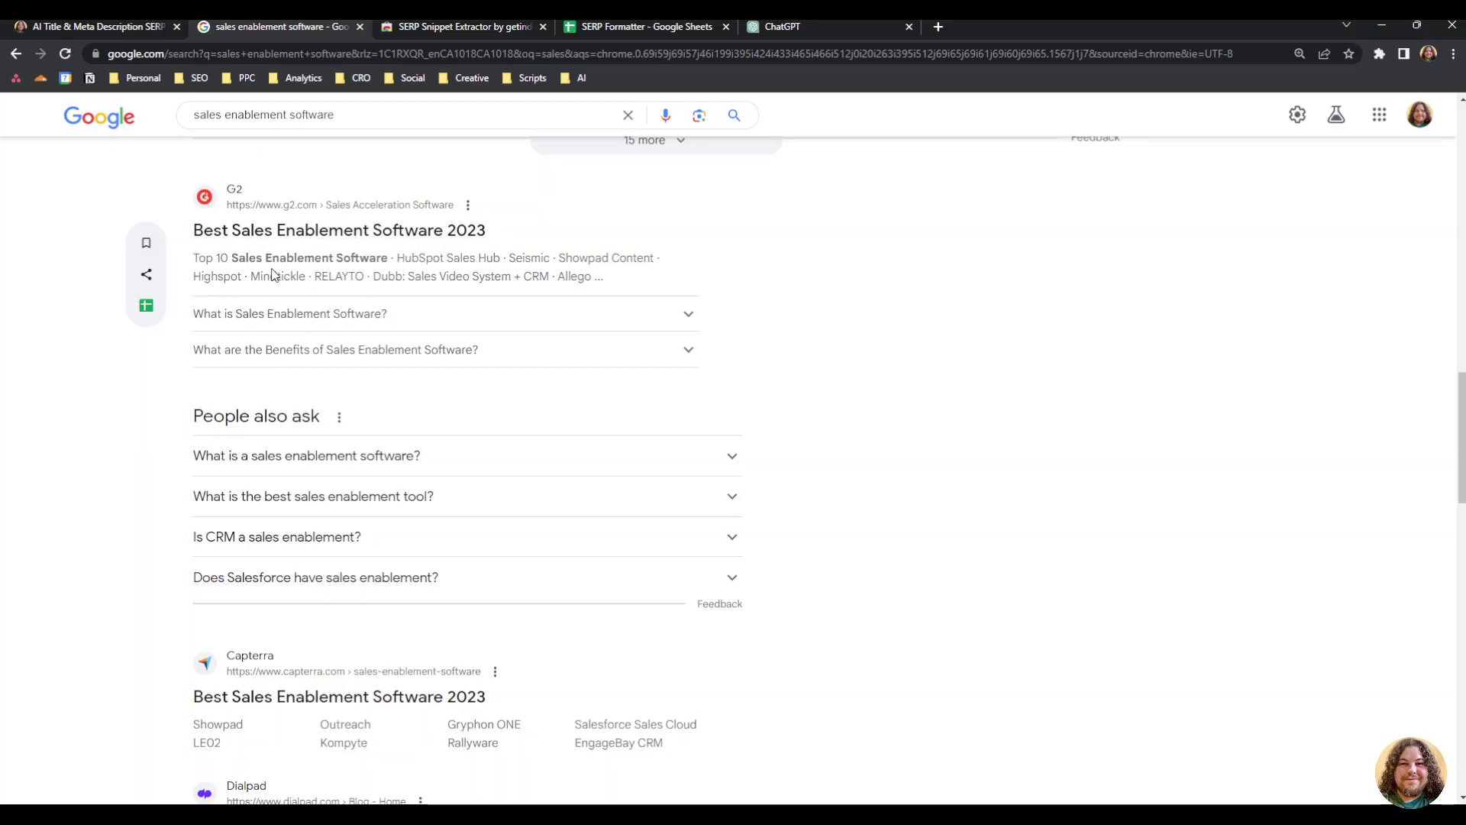
scroll(409, 458, down, 4)
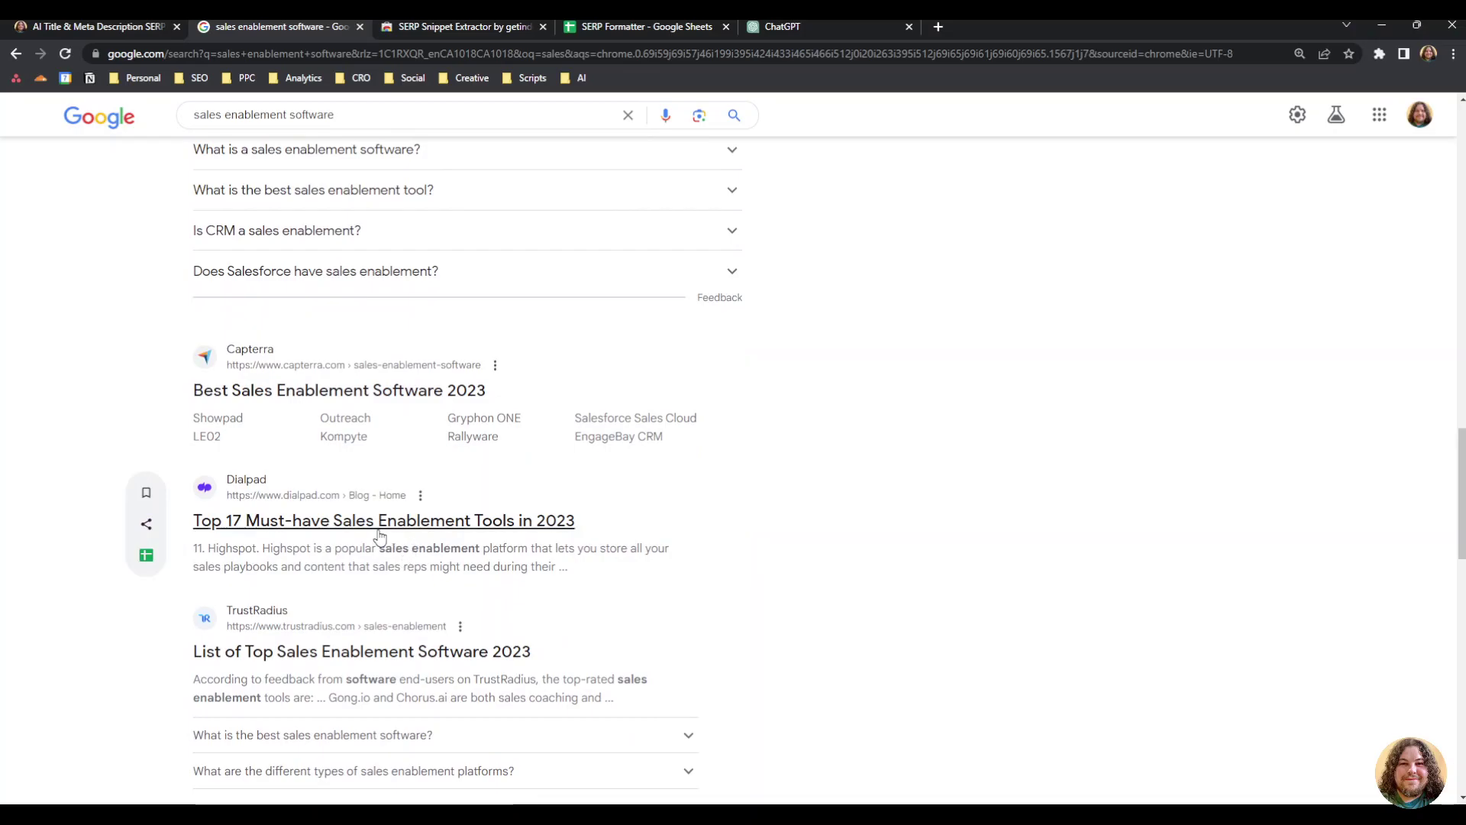
scroll(305, 571, down, 1)
scroll(304, 571, down, 2)
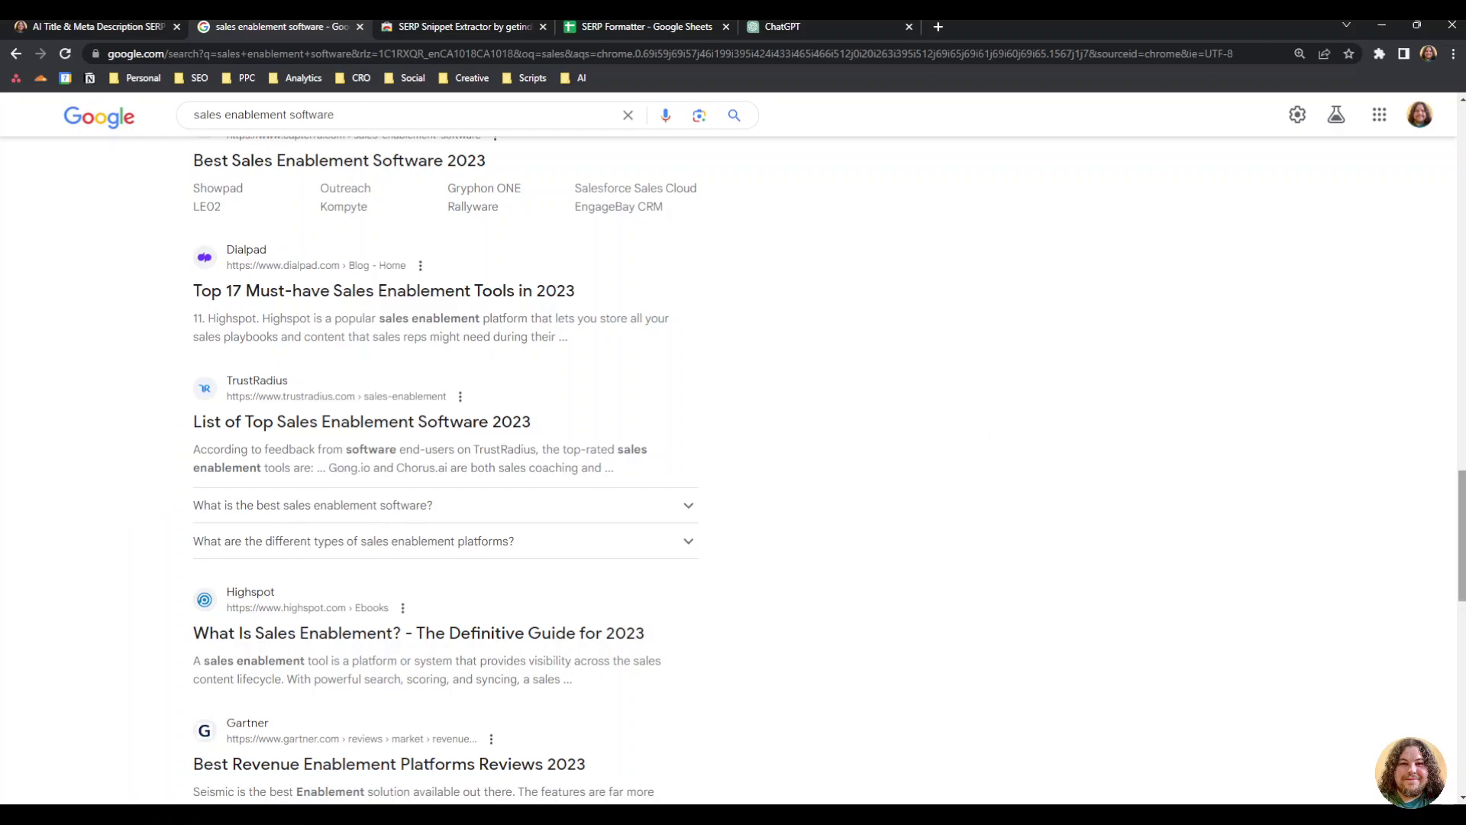
scroll(1462, 535, down, 4)
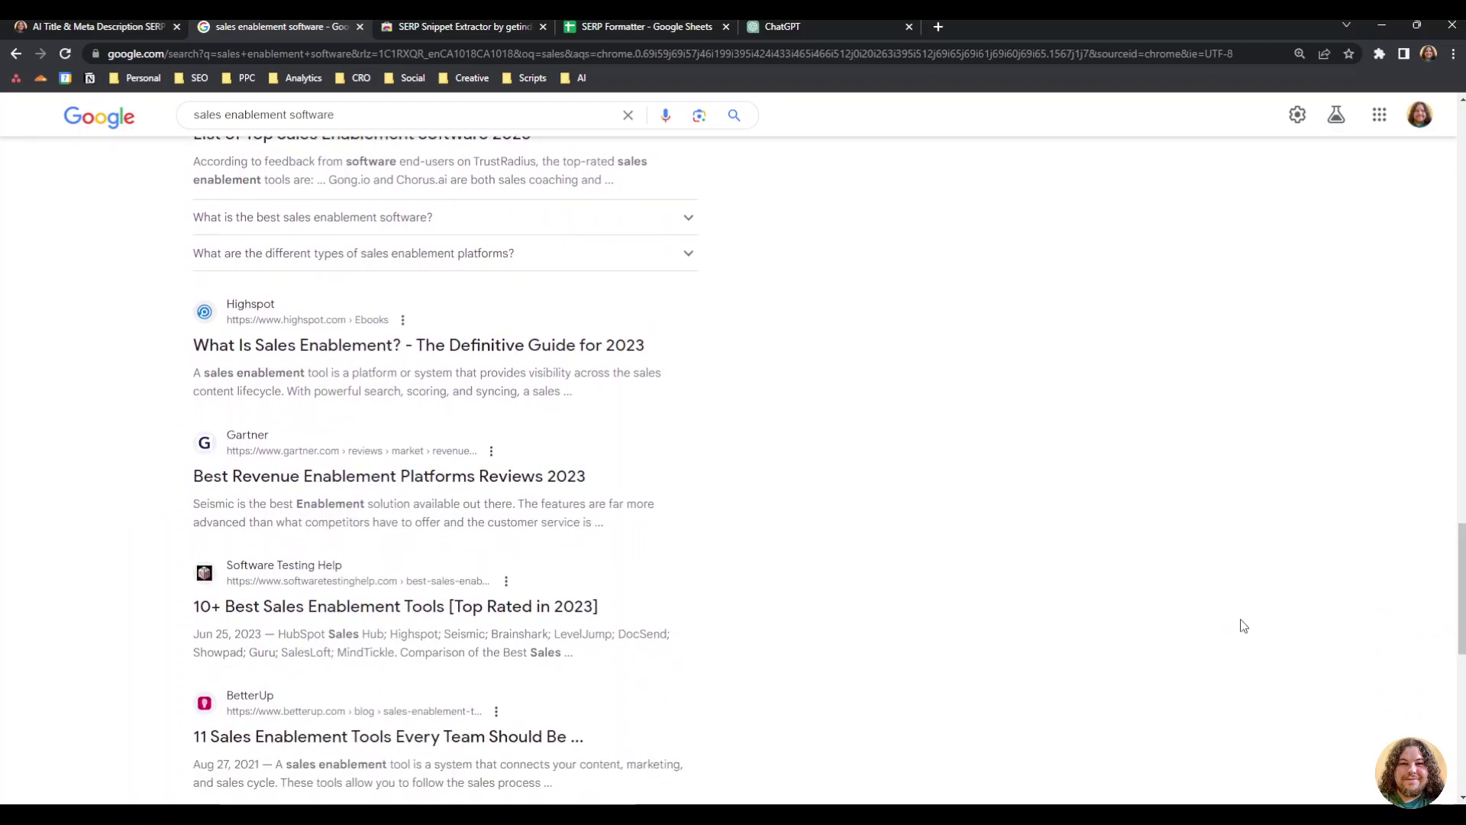
scroll(1177, 584, up, 4)
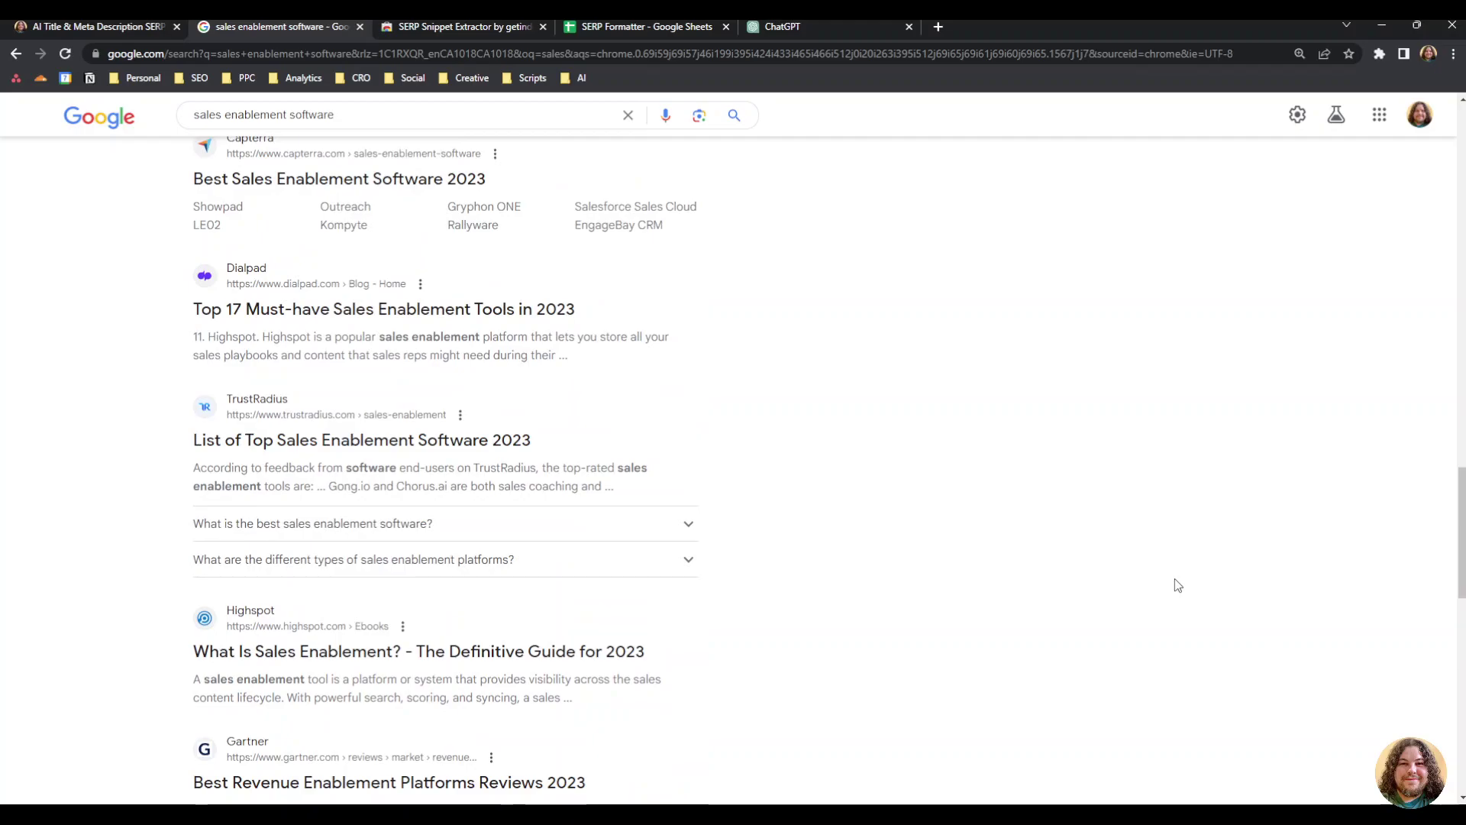
scroll(1175, 580, up, 14)
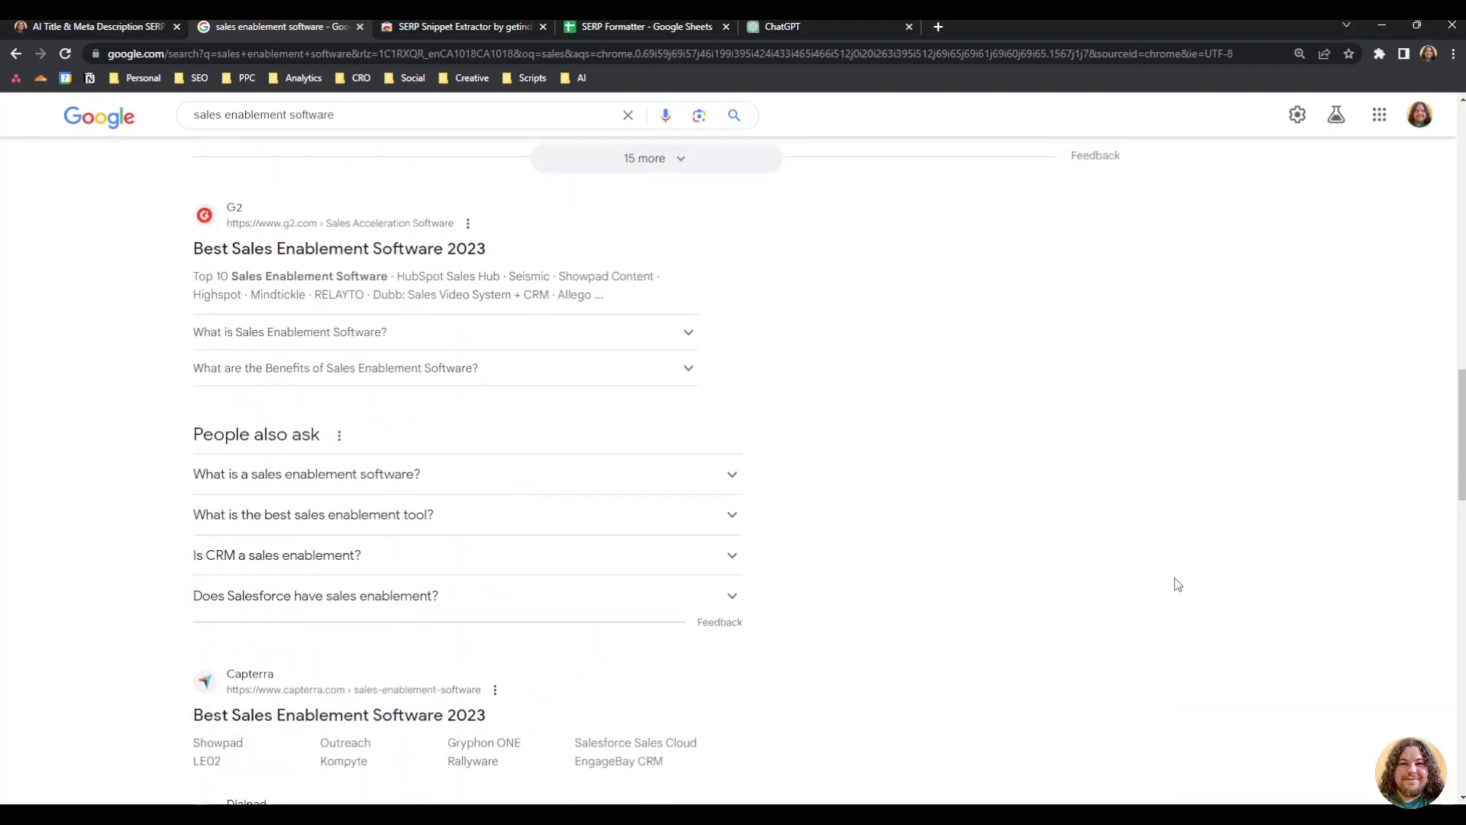
scroll(1177, 584, up, 7)
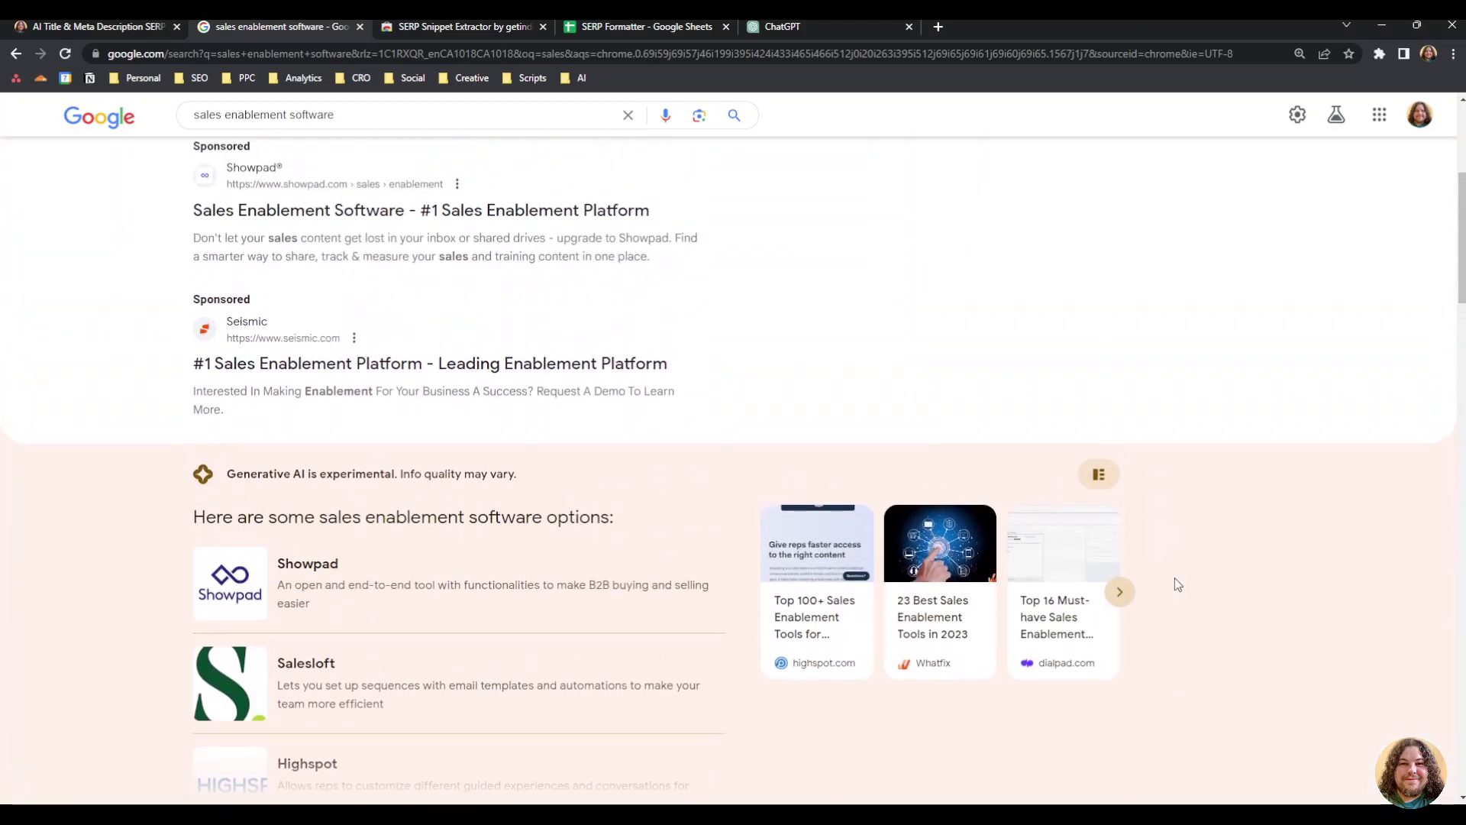
scroll(1175, 577, up, 4)
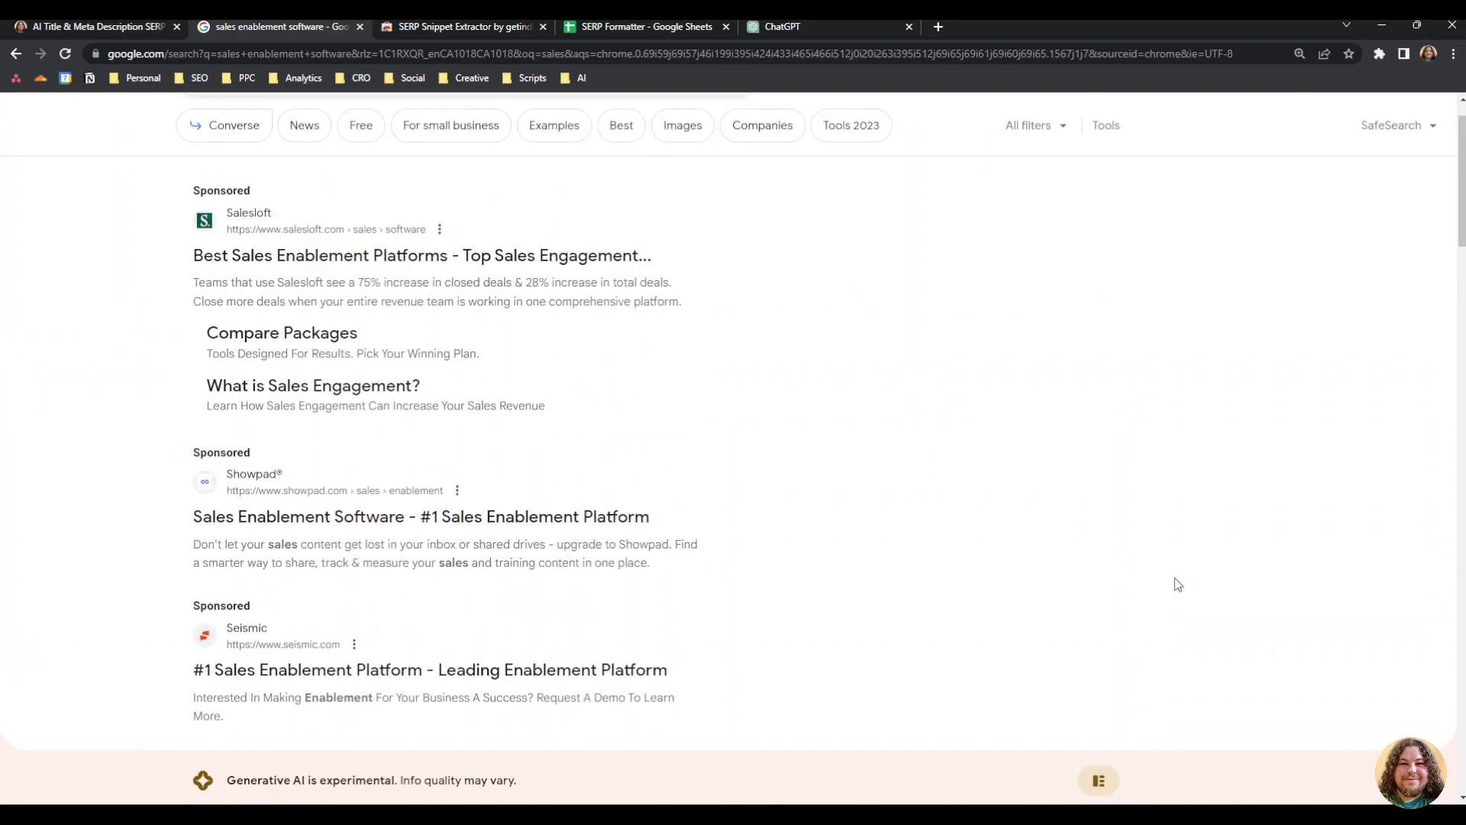
scroll(1174, 584, up, 1)
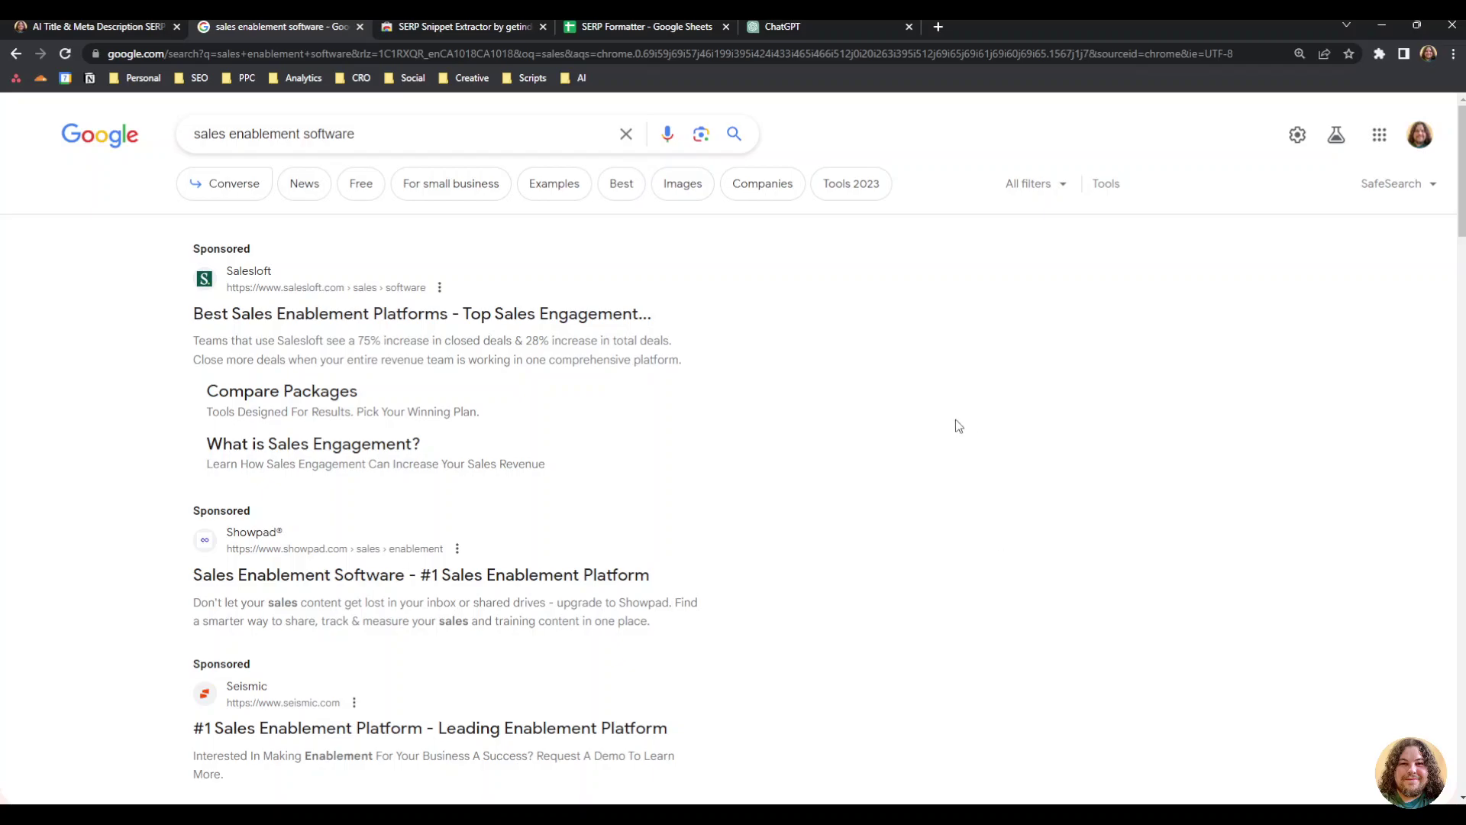
- Bring up the SERP Snippet Extractor store page and highlight the extension's full name
click(453, 26)
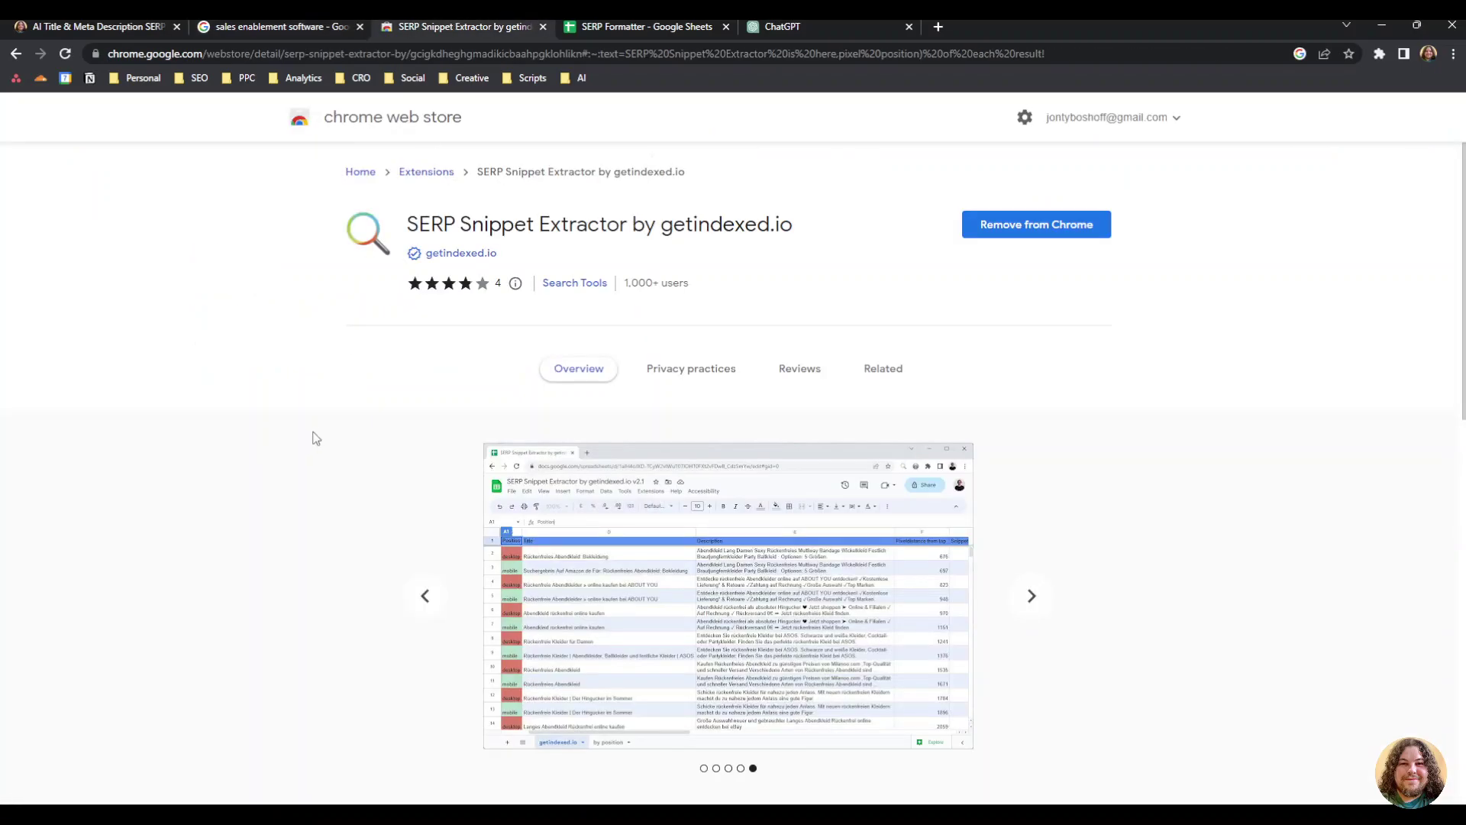
drag(411, 223, 775, 224)
click(775, 224)
- Page back through the screenshots to the intro video, then return to the Google results
click(426, 598)
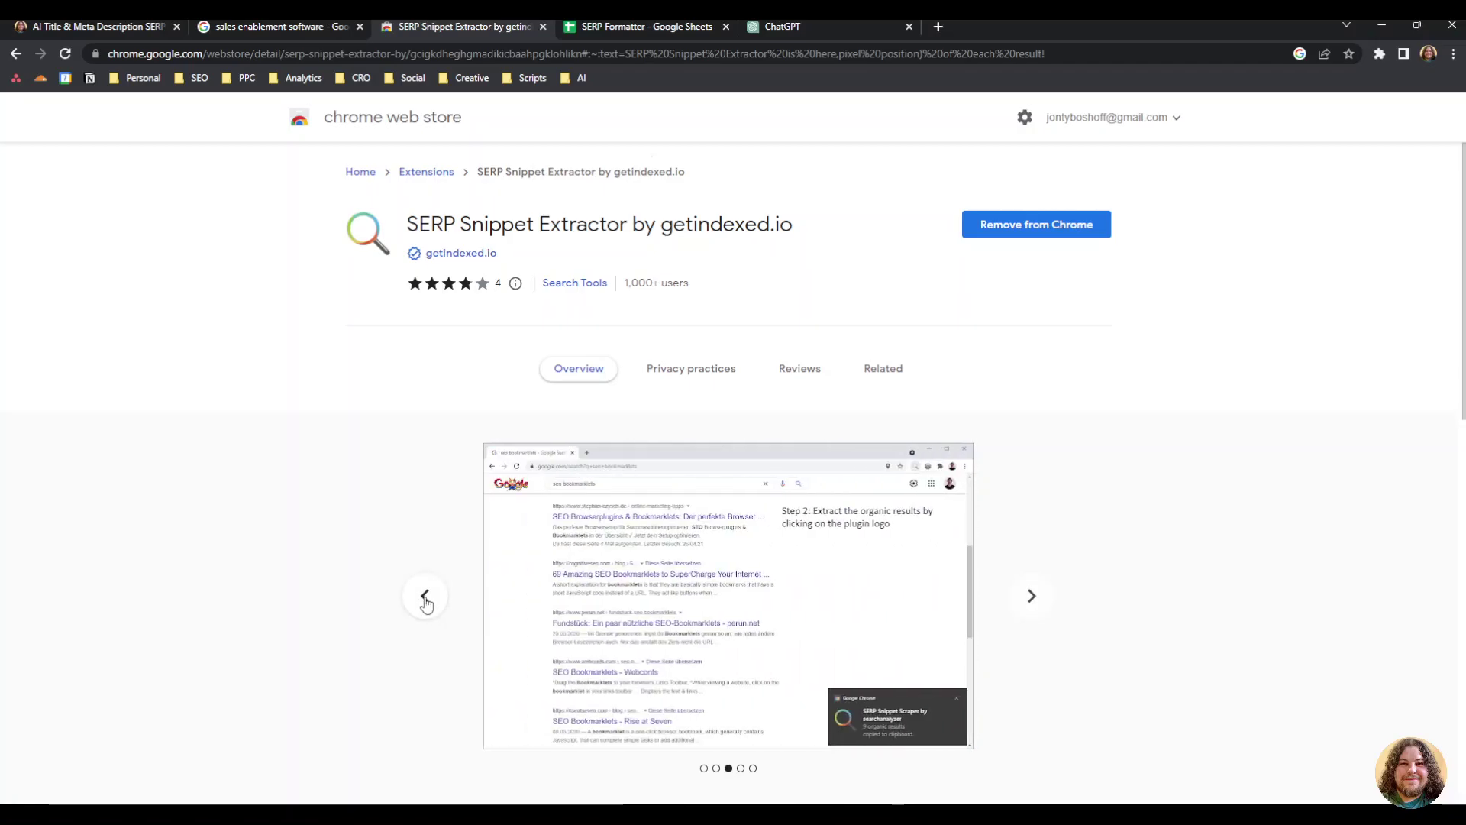
click(425, 600)
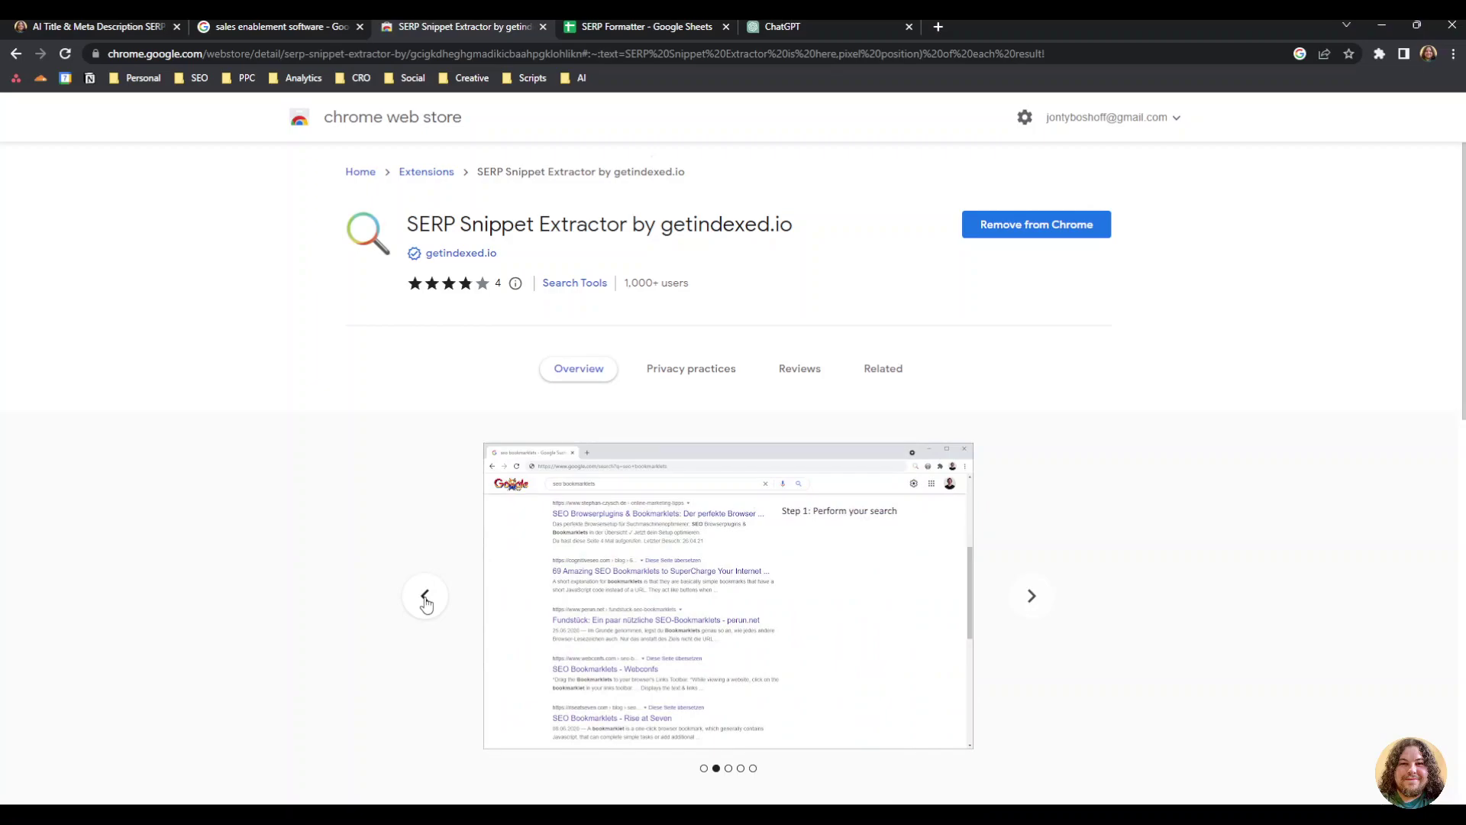
click(426, 599)
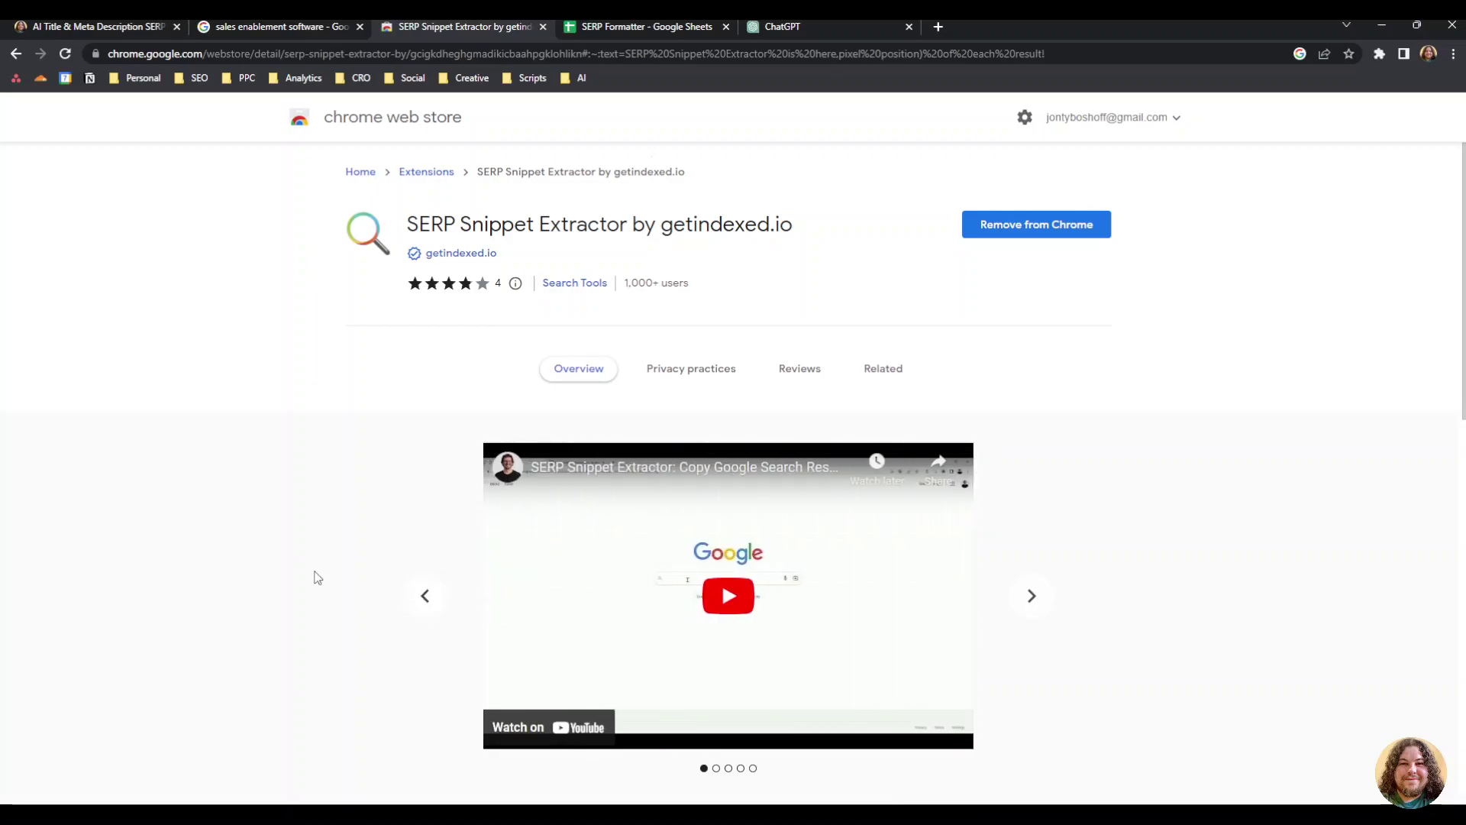
scroll(325, 534, down, 1)
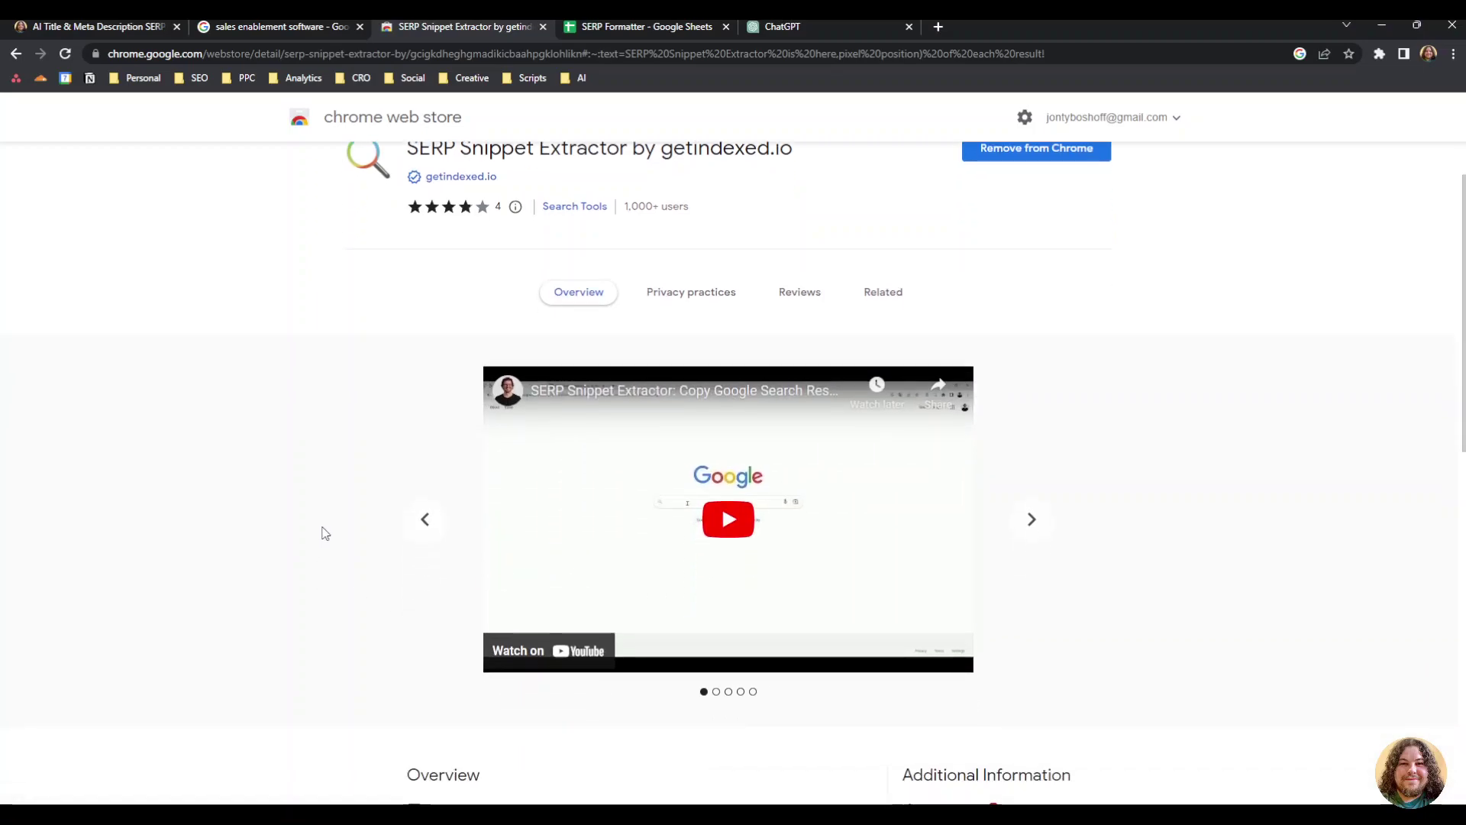
click(272, 25)
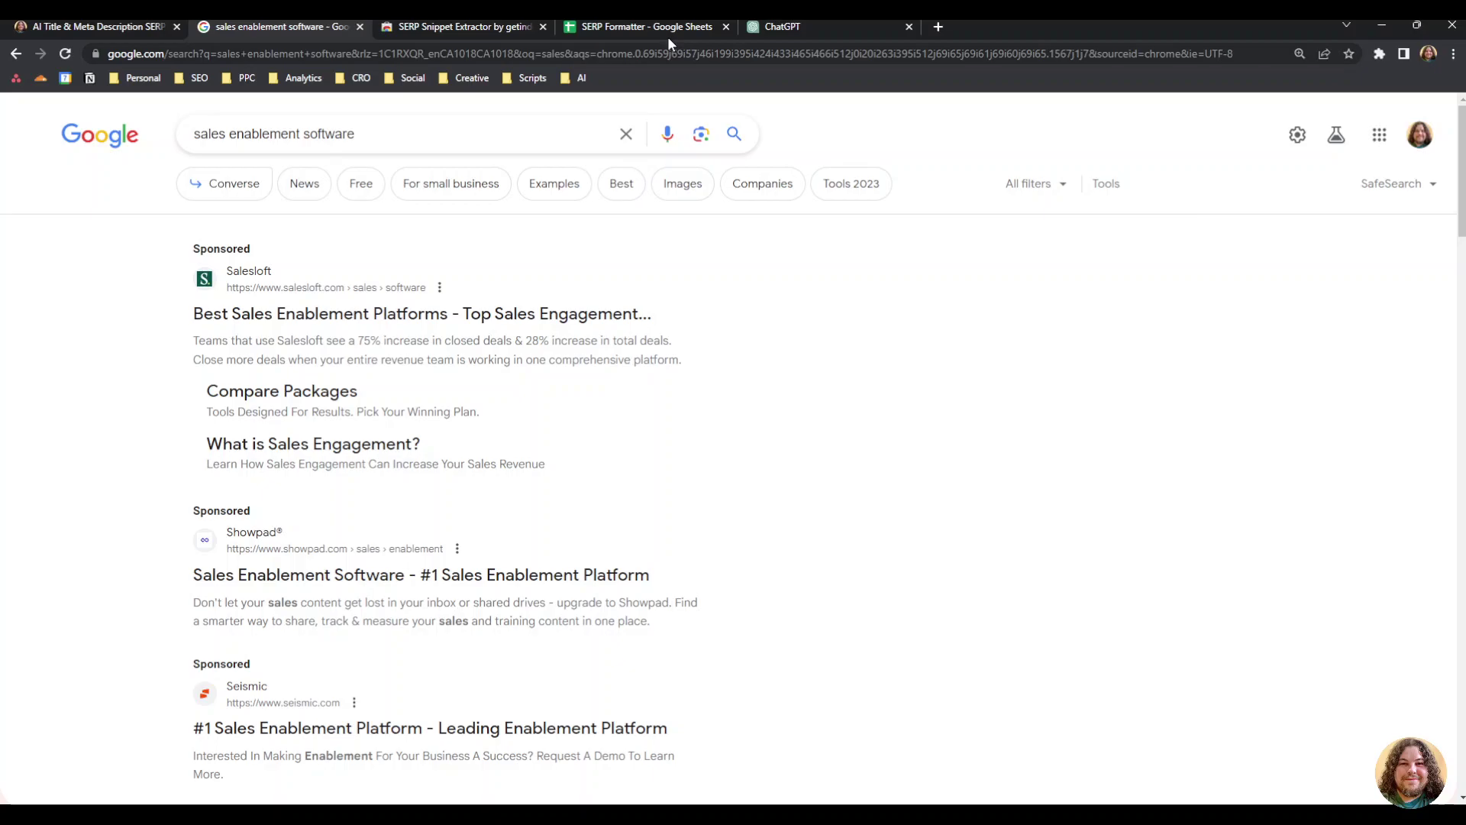
- Paste the copied SERP data into cell A1 of Sheet7 in SERP Formatter
click(634, 26)
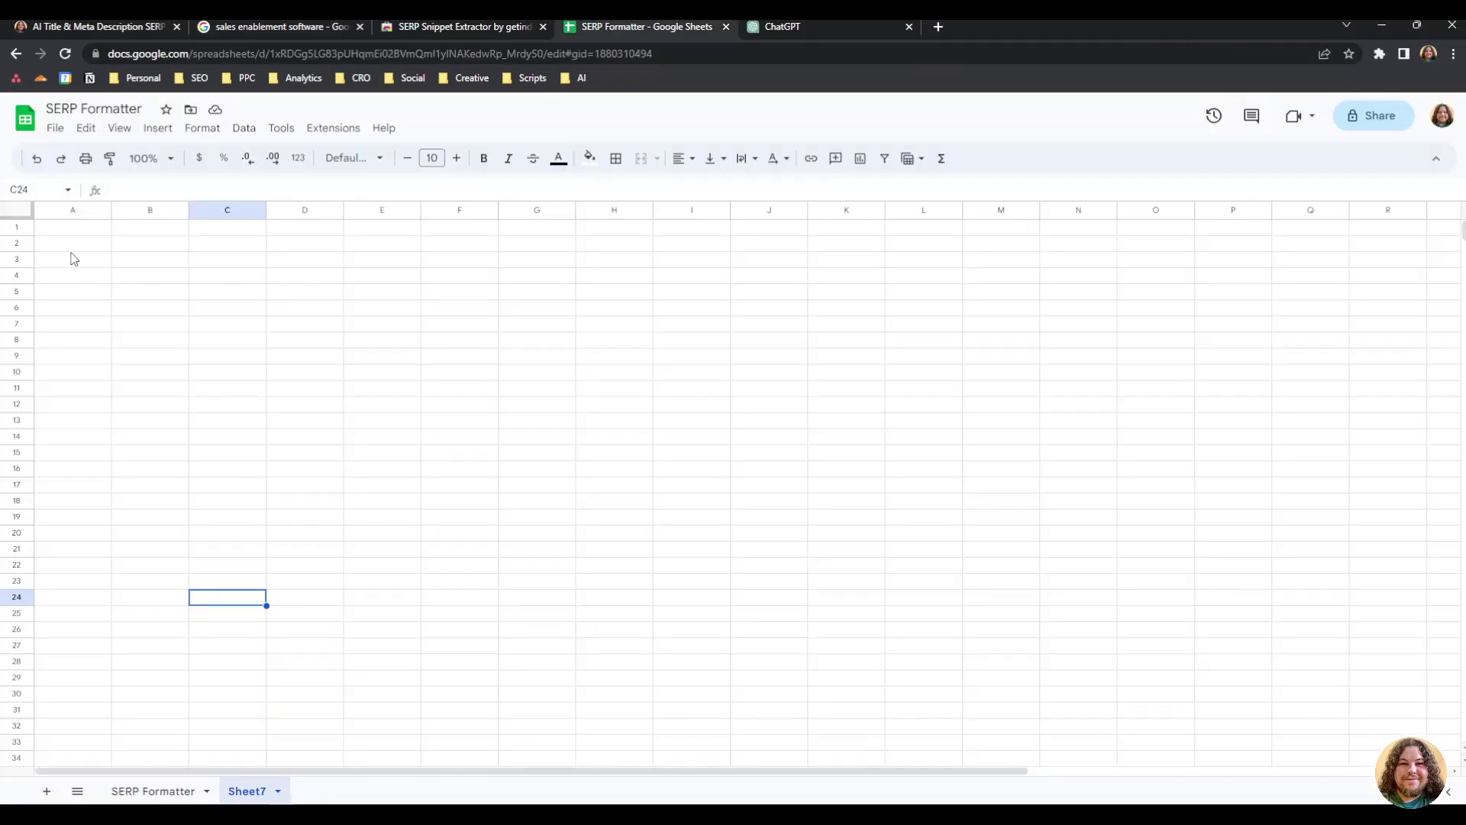
drag(72, 255, 74, 233)
click(73, 233)
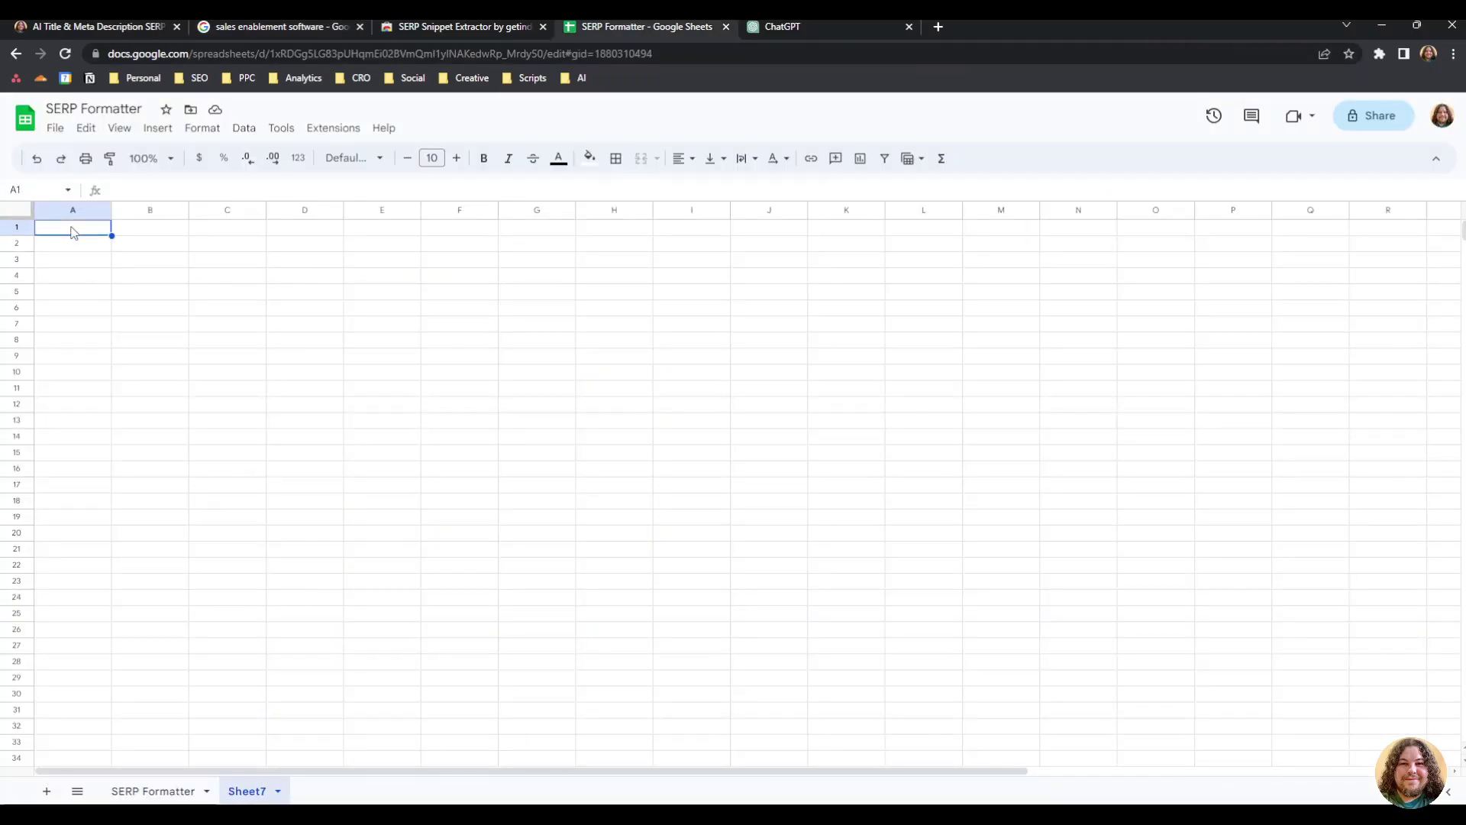
key(ctrl+v)
click(352, 502)
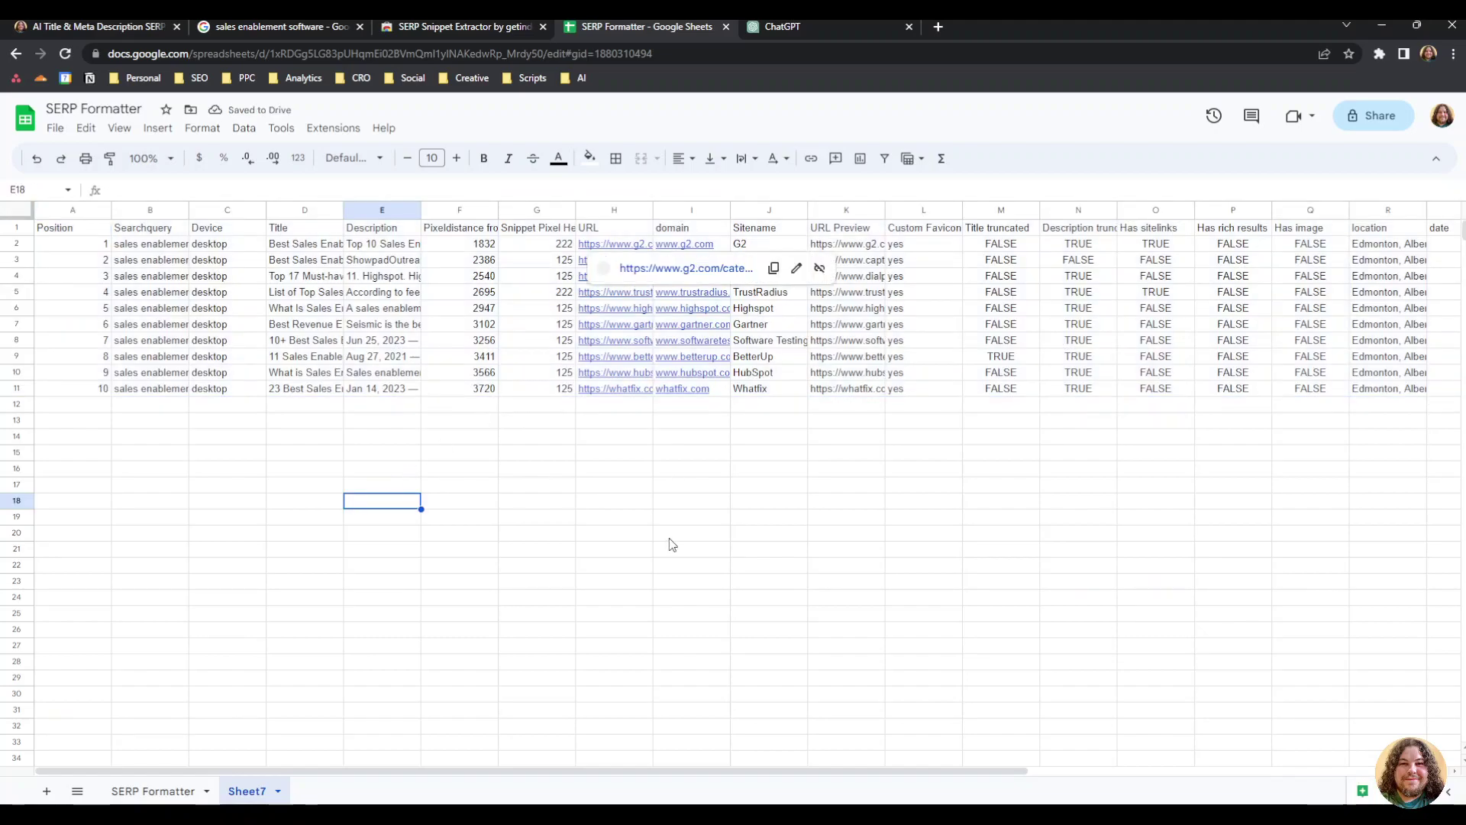
click(516, 489)
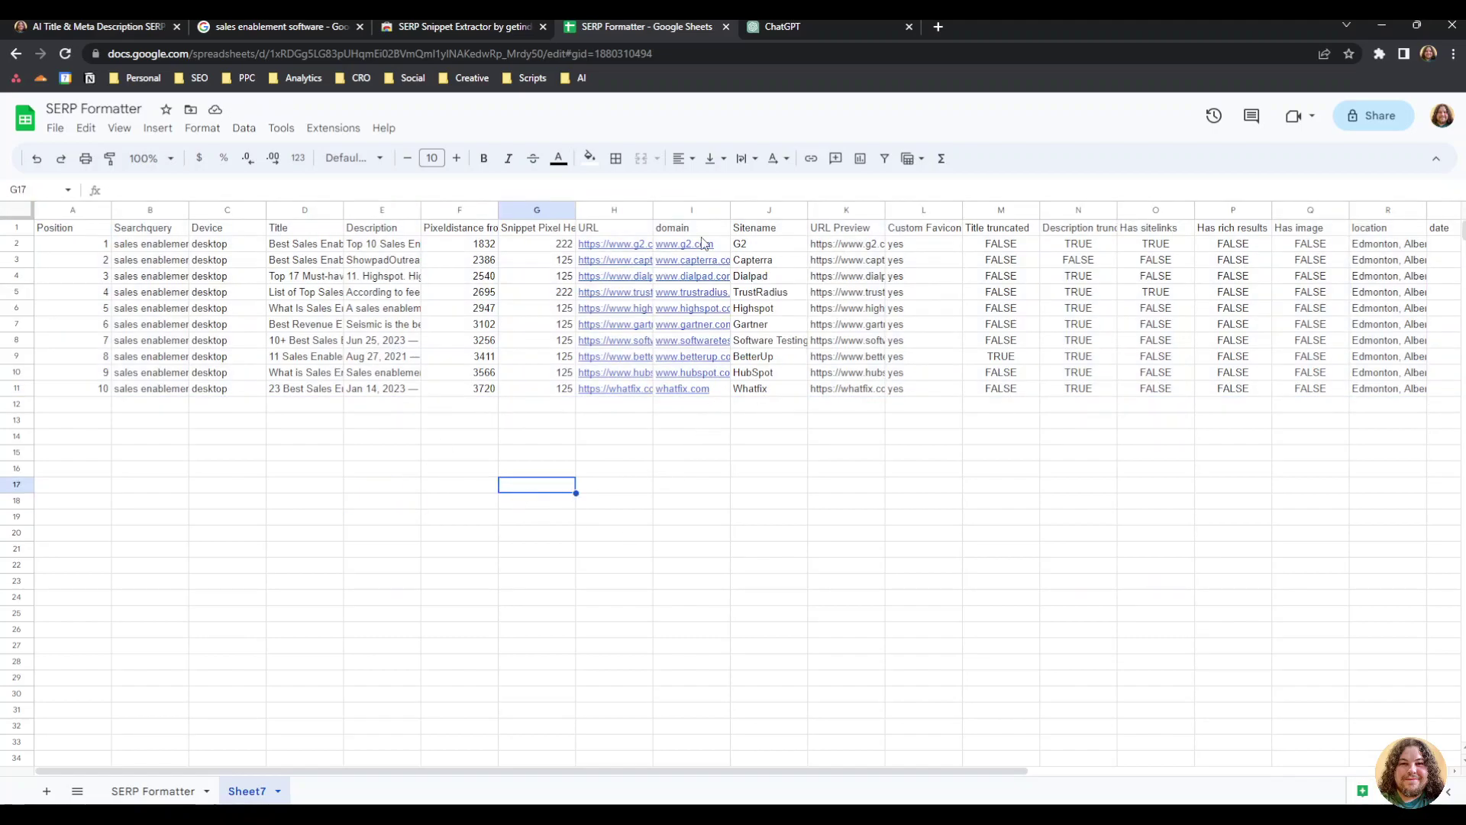
- Move the domain column to column F beside Description, then go back to the blog
click(692, 210)
drag(691, 210, 449, 187)
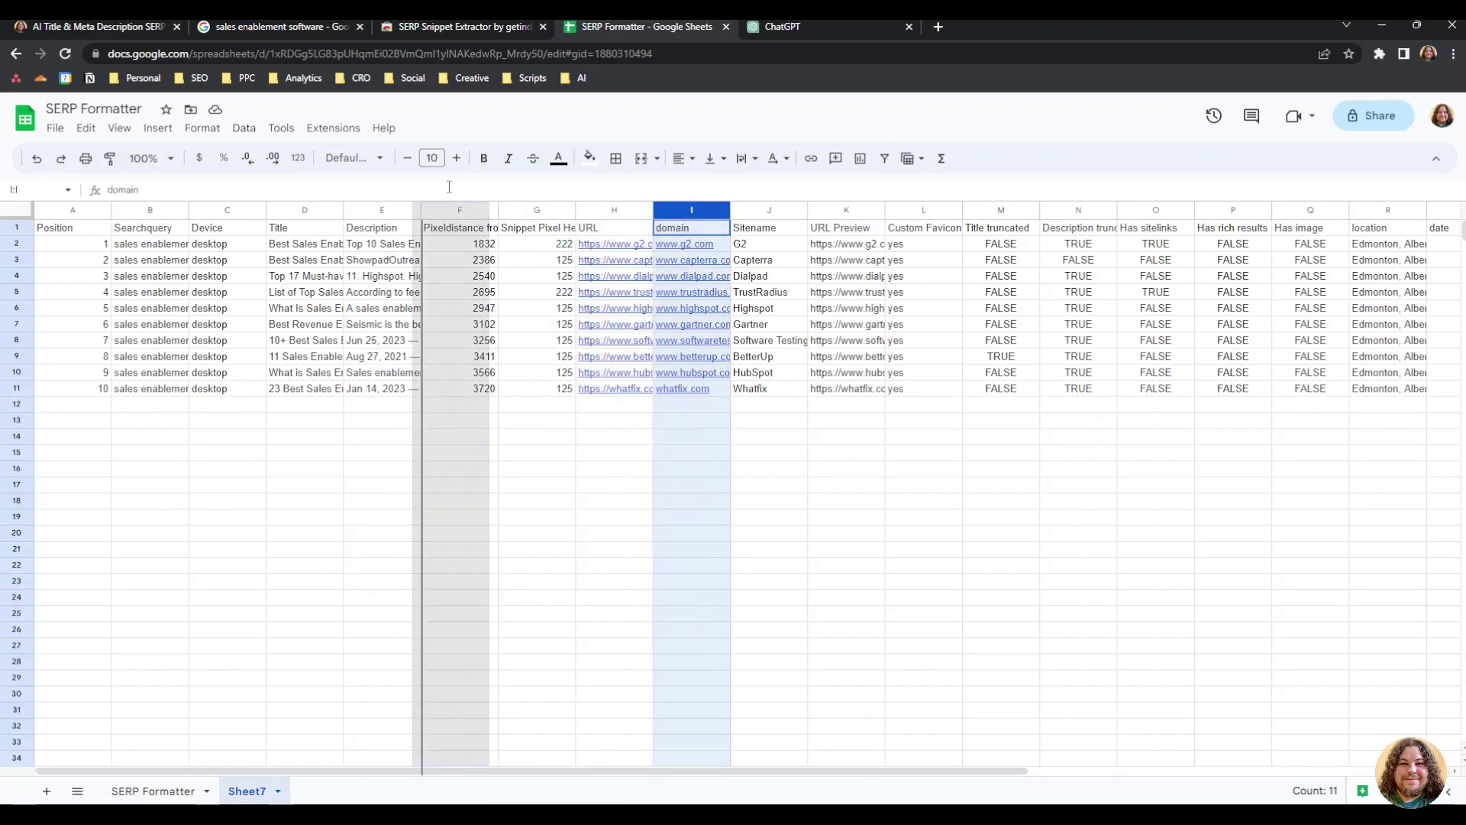
drag(351, 479, 352, 479)
click(351, 475)
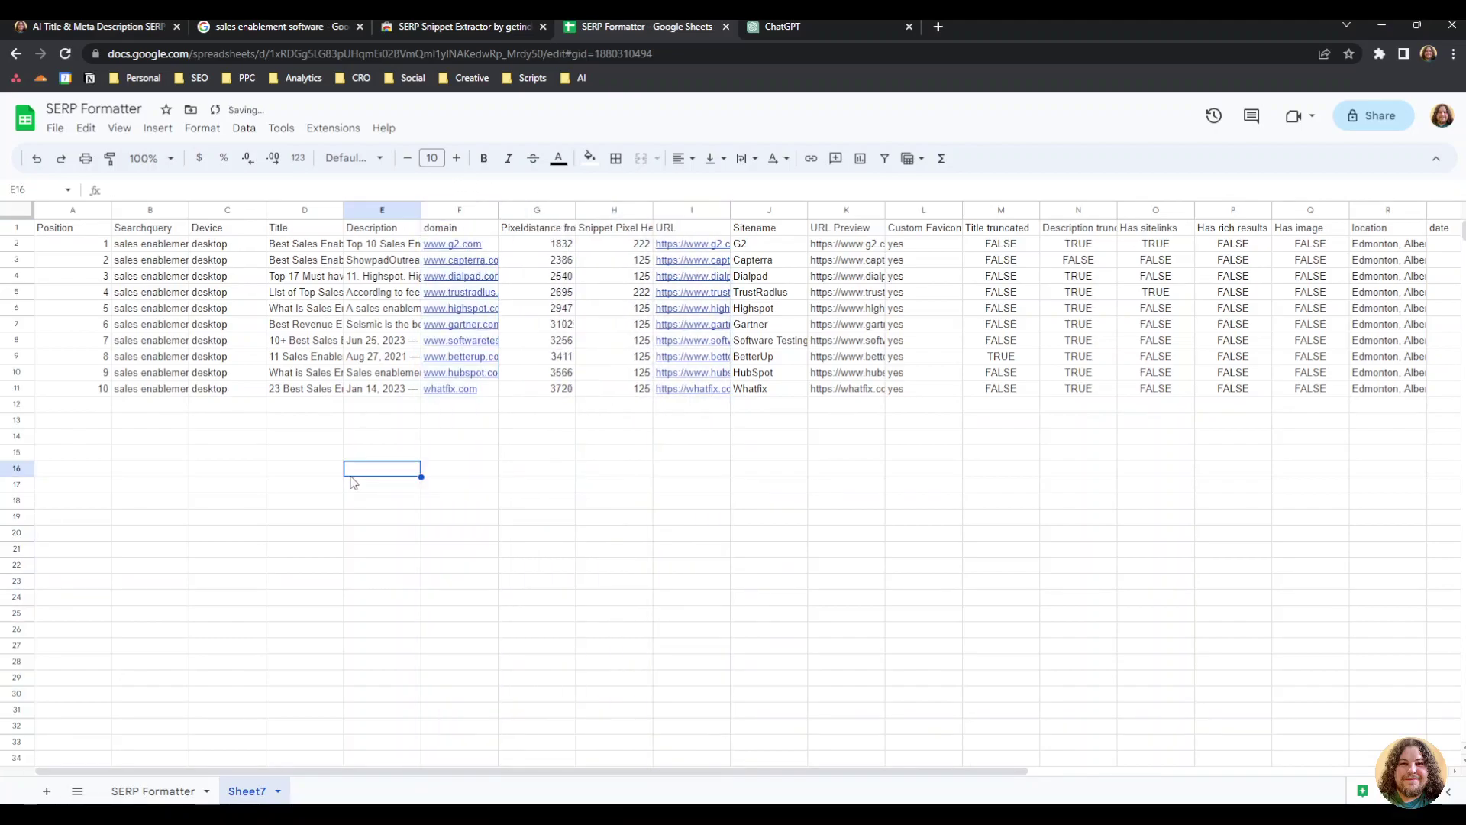
drag(307, 227, 463, 389)
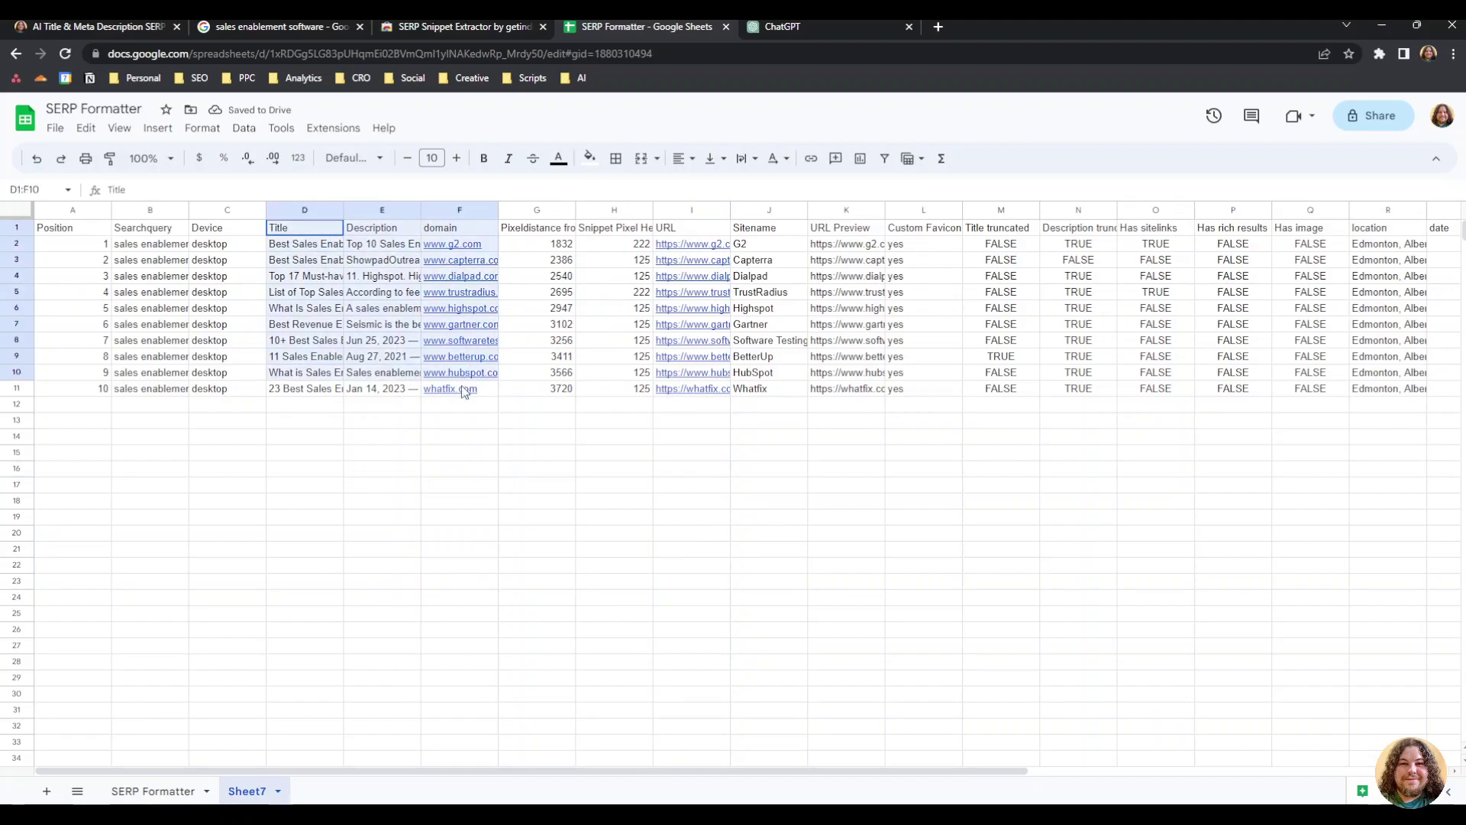
click(309, 458)
key(ctrl+1)
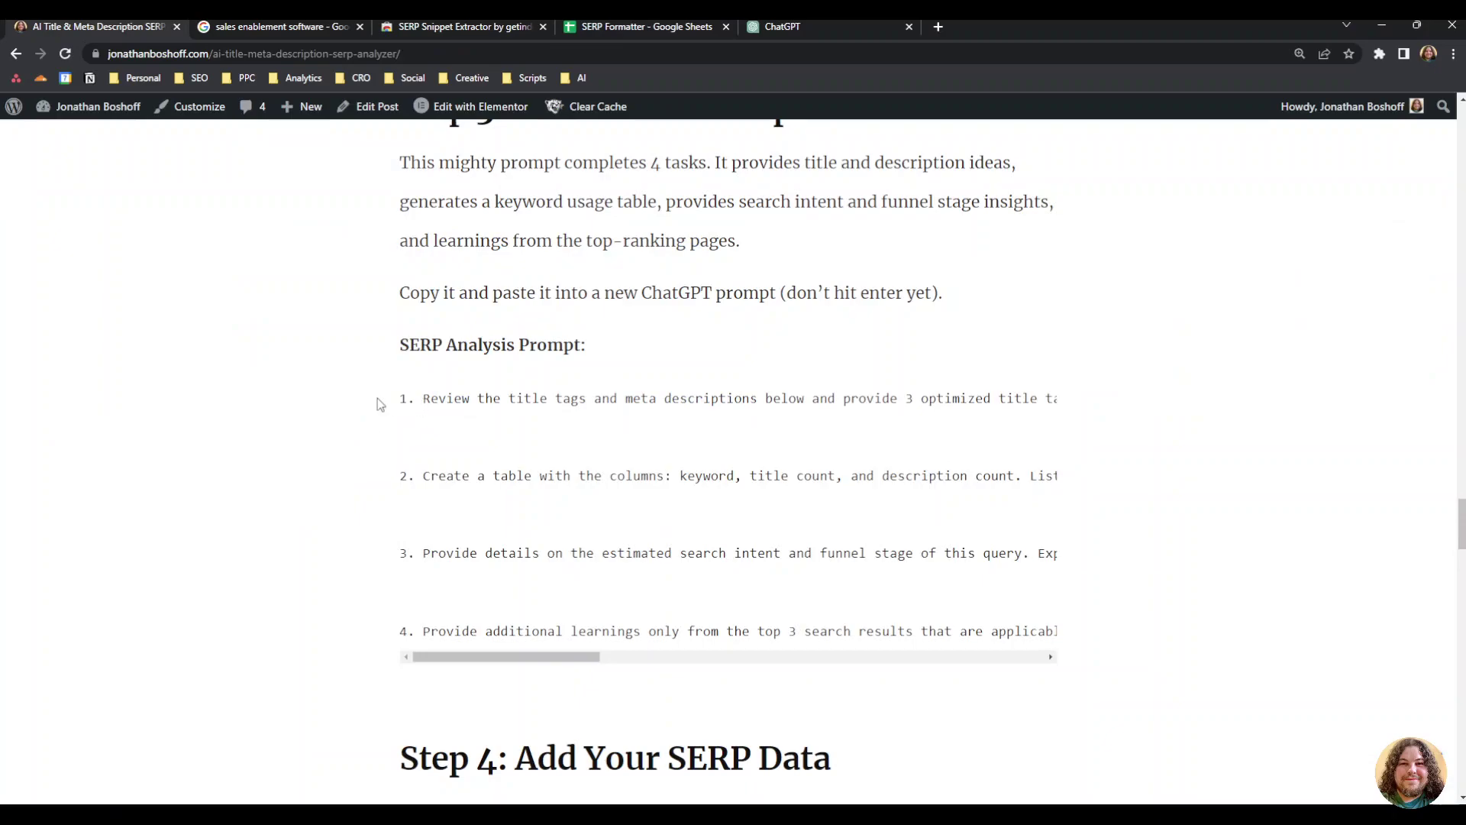
- Copy the four-task SERP Analysis Prompt and paste it, unsent, into ChatGPT's message box
drag(379, 407, 605, 680)
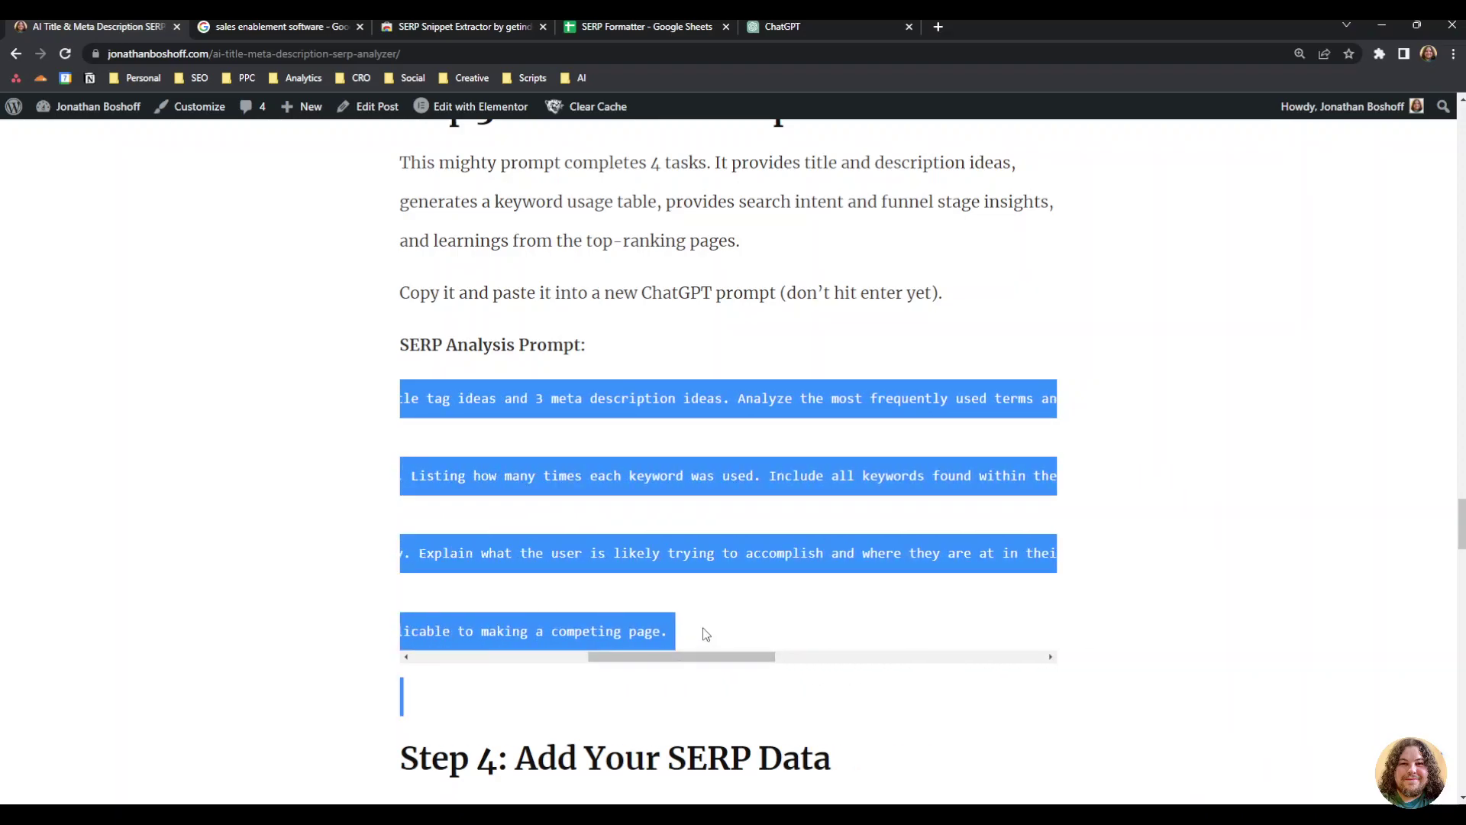
click(680, 637)
drag(680, 638, 430, 380)
key(ctrl+c)
key(ctrl+5)
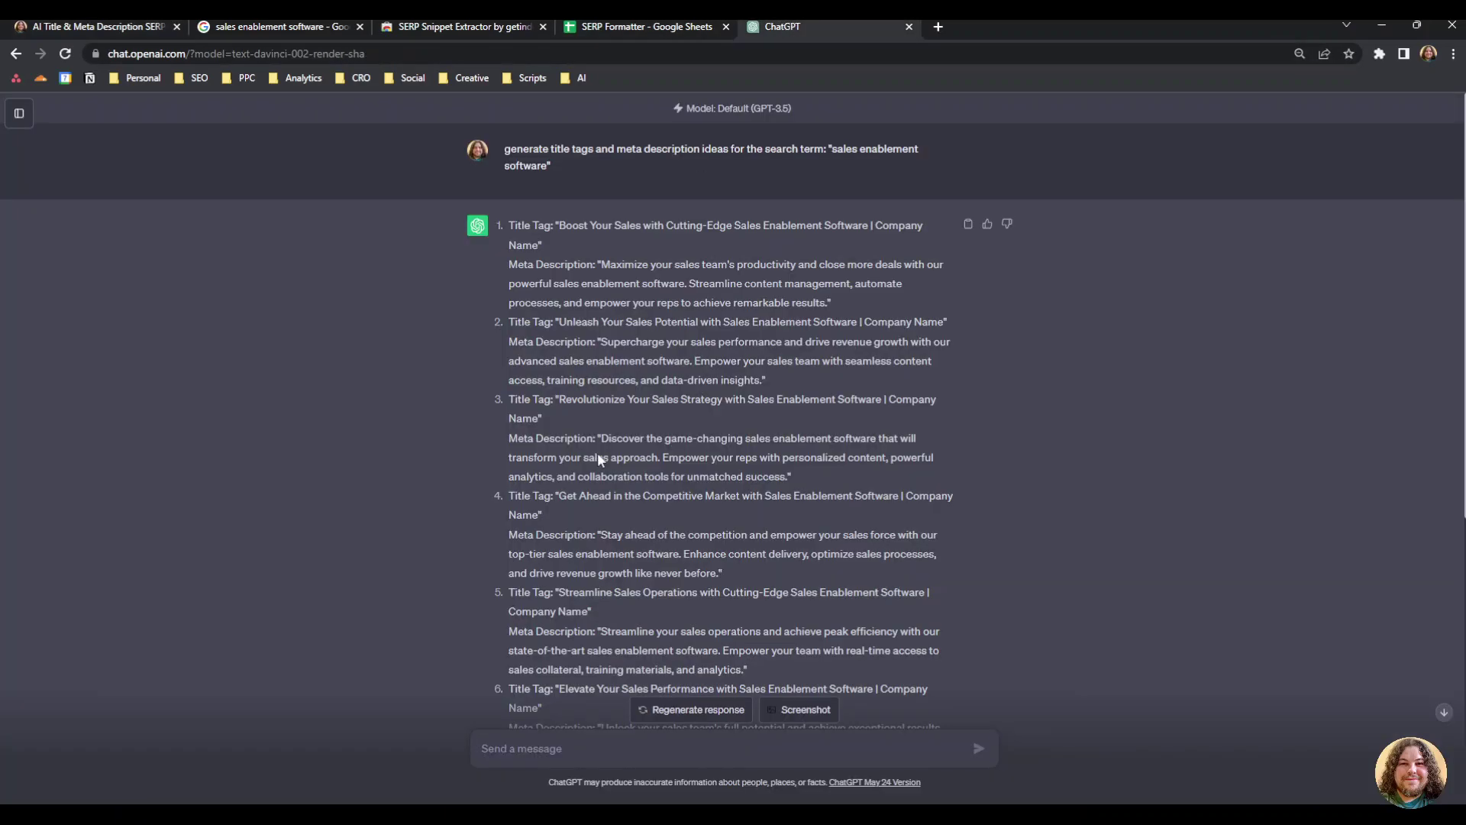
scroll(574, 603, down, 5)
scroll(574, 604, down, 2)
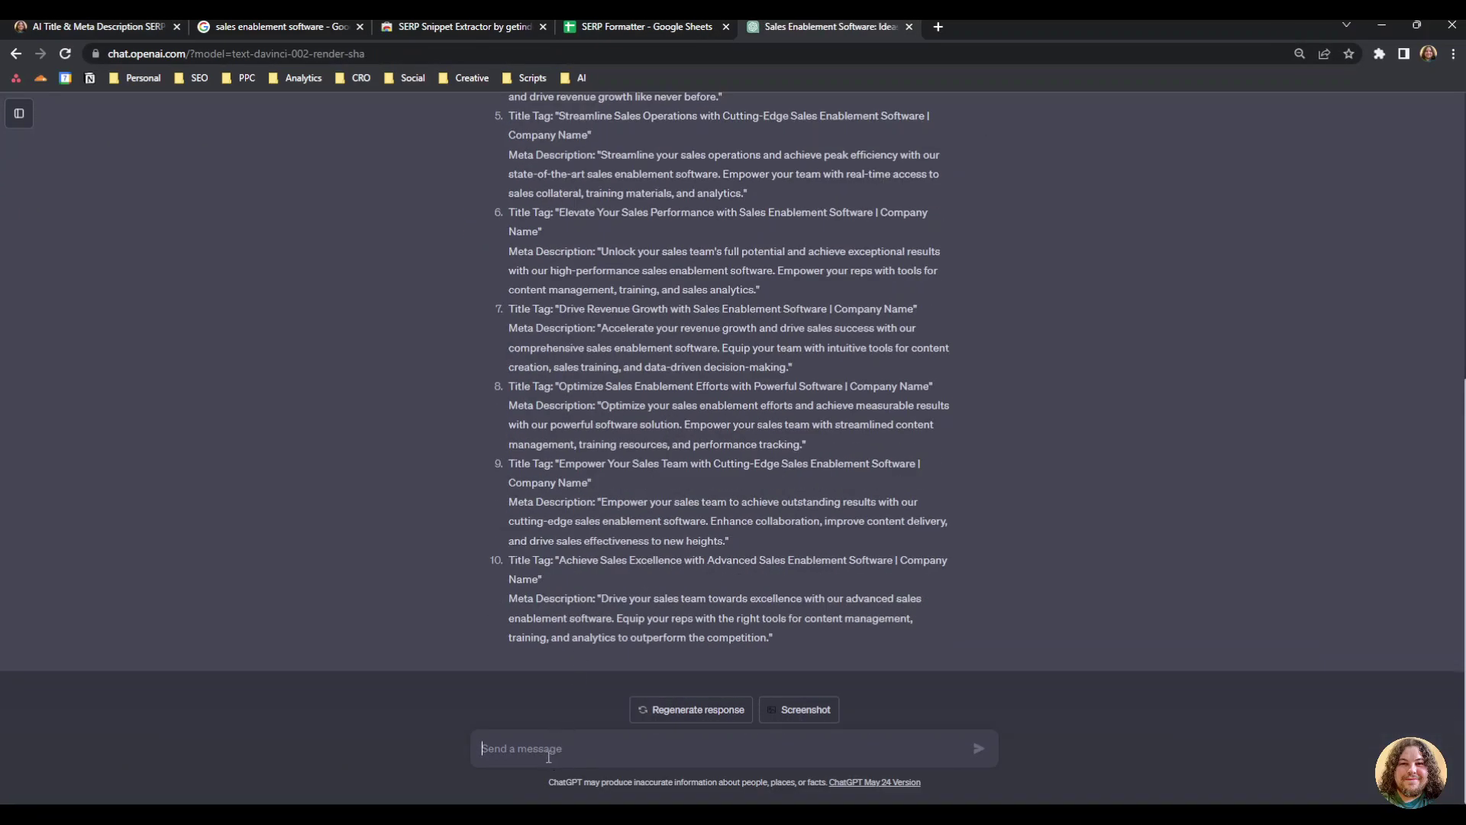
key(ctrl+v)
scroll(534, 707, up, 3)
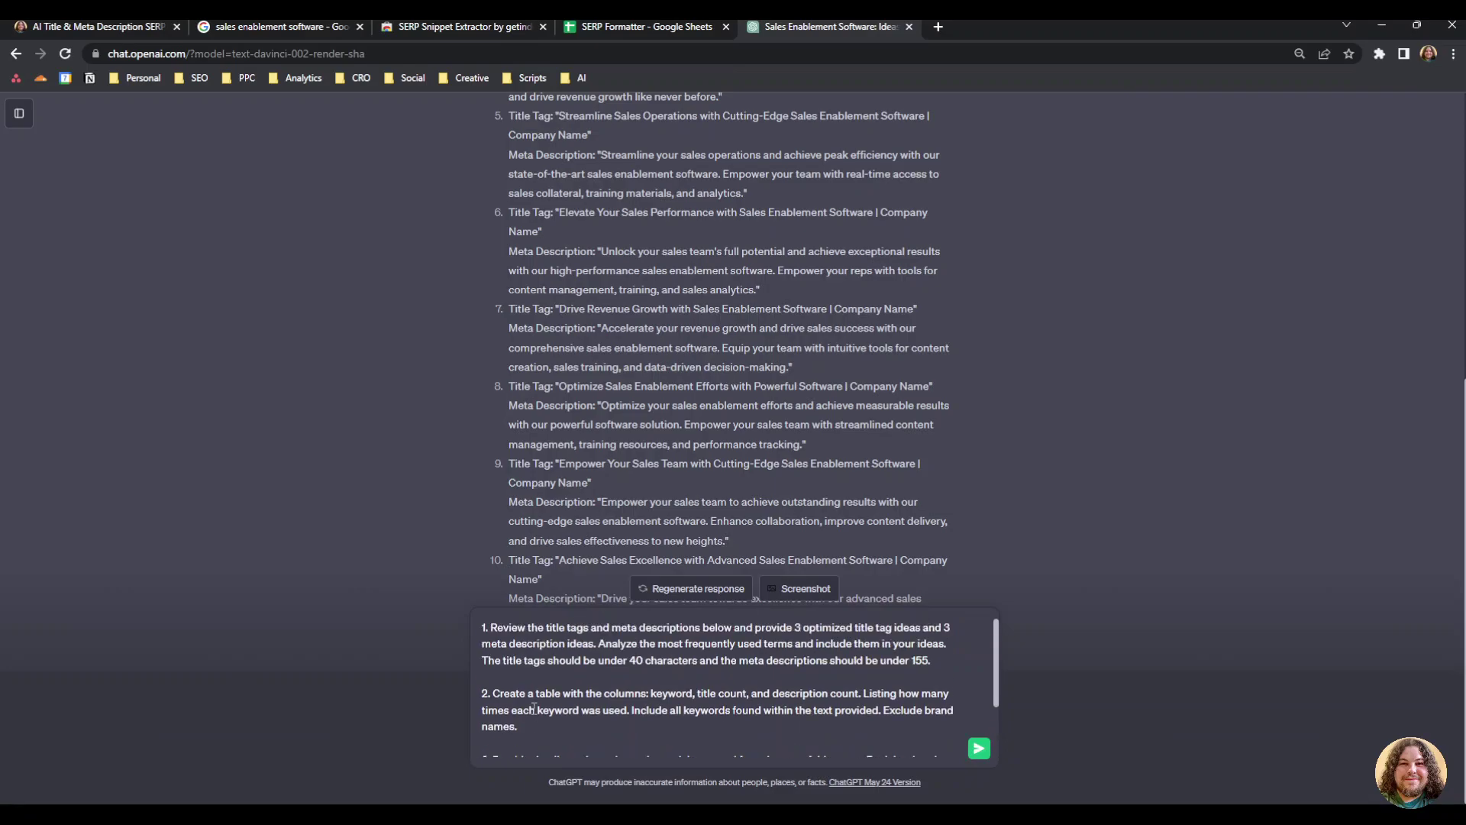
scroll(534, 708, down, 2)
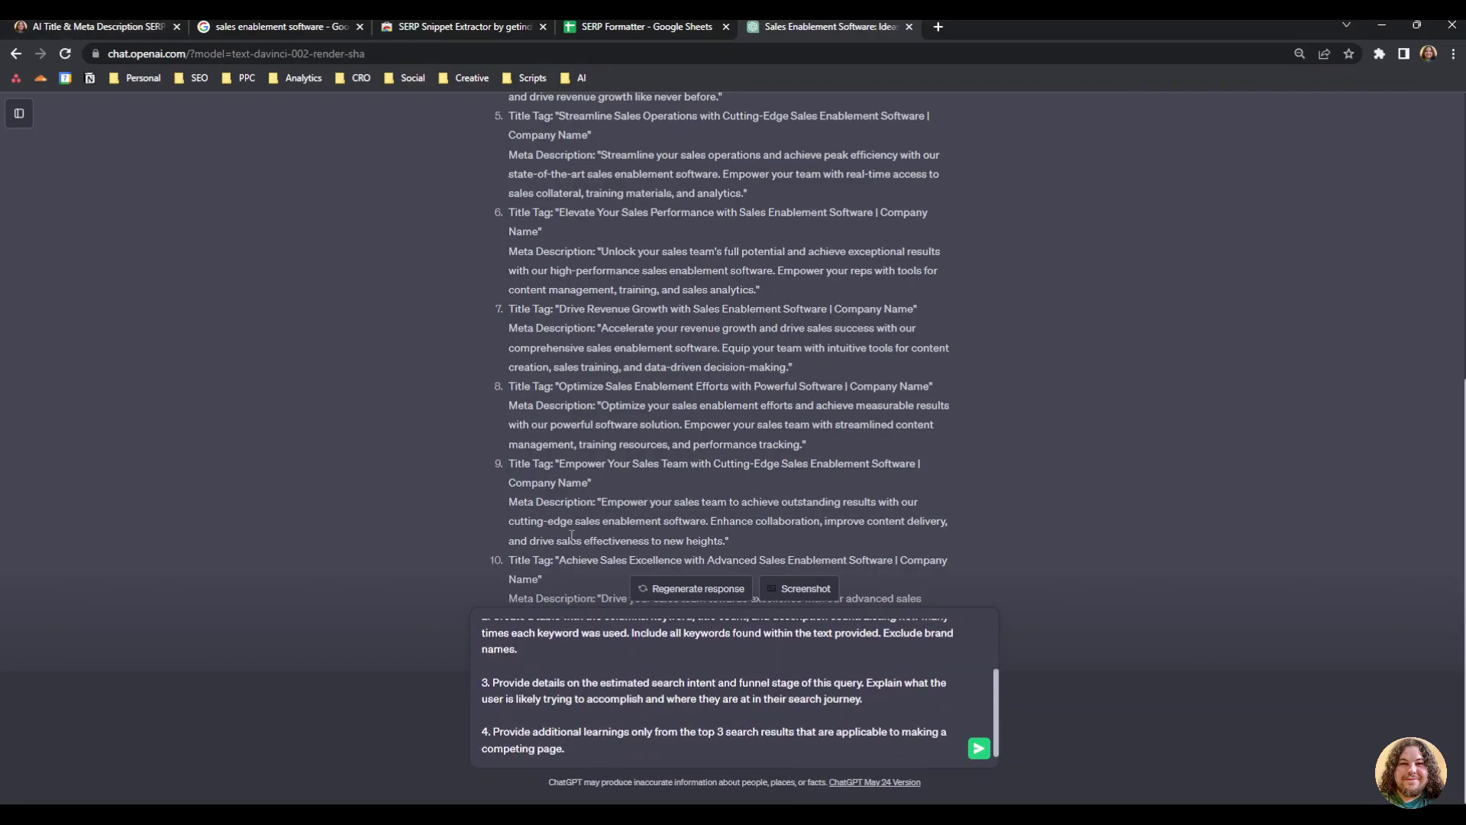
- Copy range D1:F11 (Title, Description, domain) from SERP Formatter and return to ChatGPT
click(641, 26)
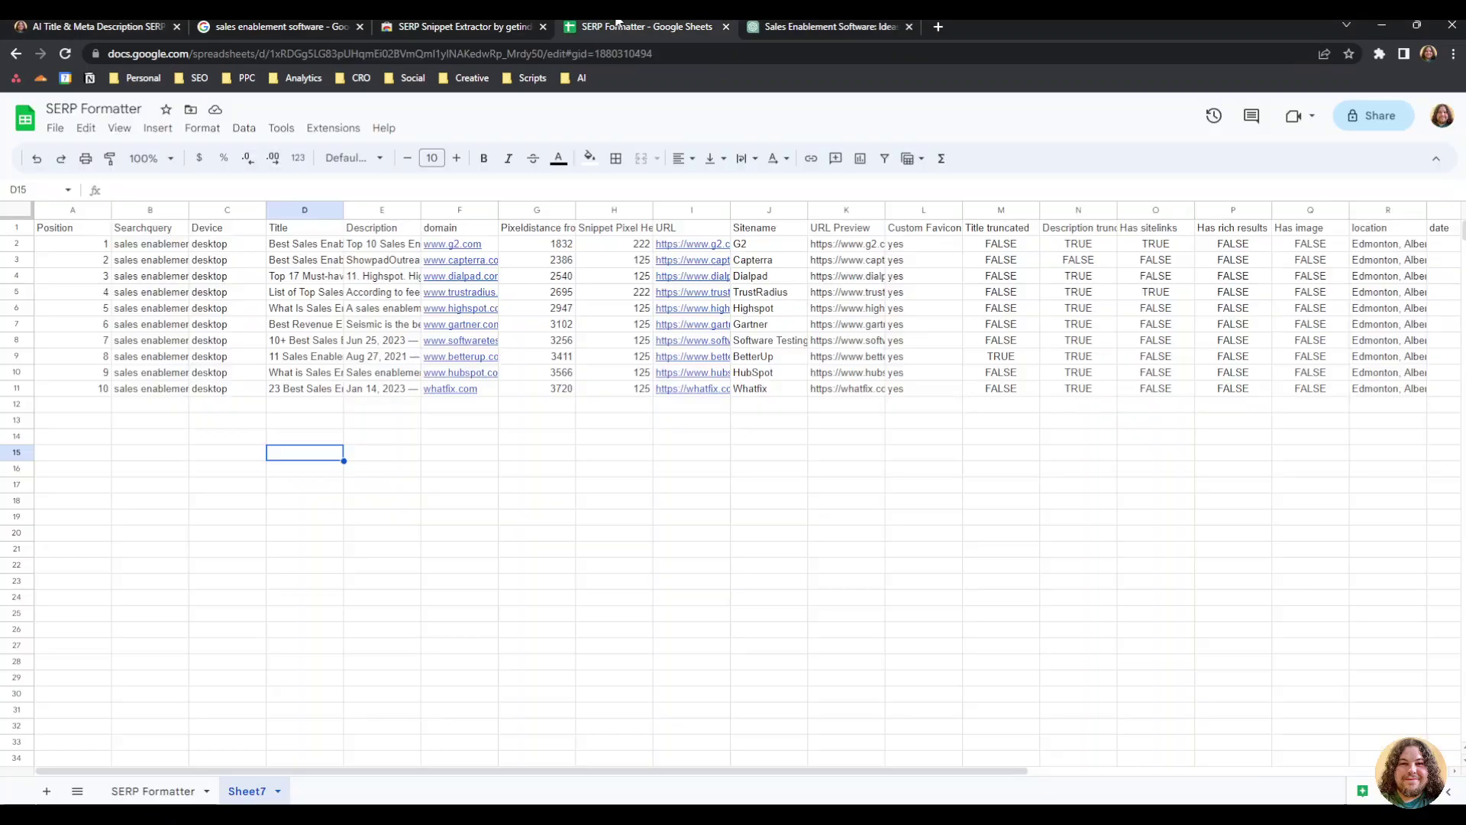
drag(294, 229, 442, 394)
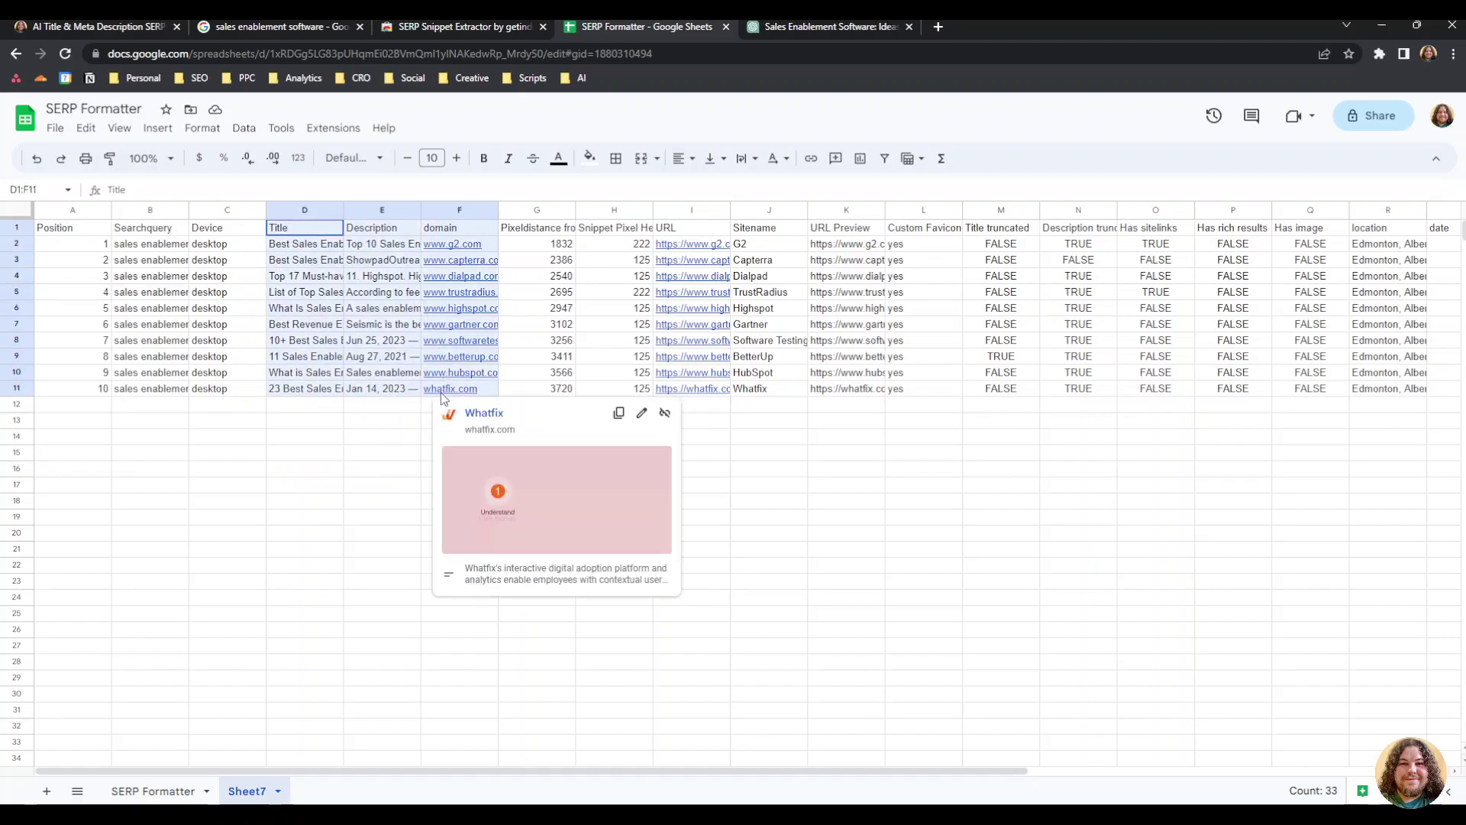
click(823, 26)
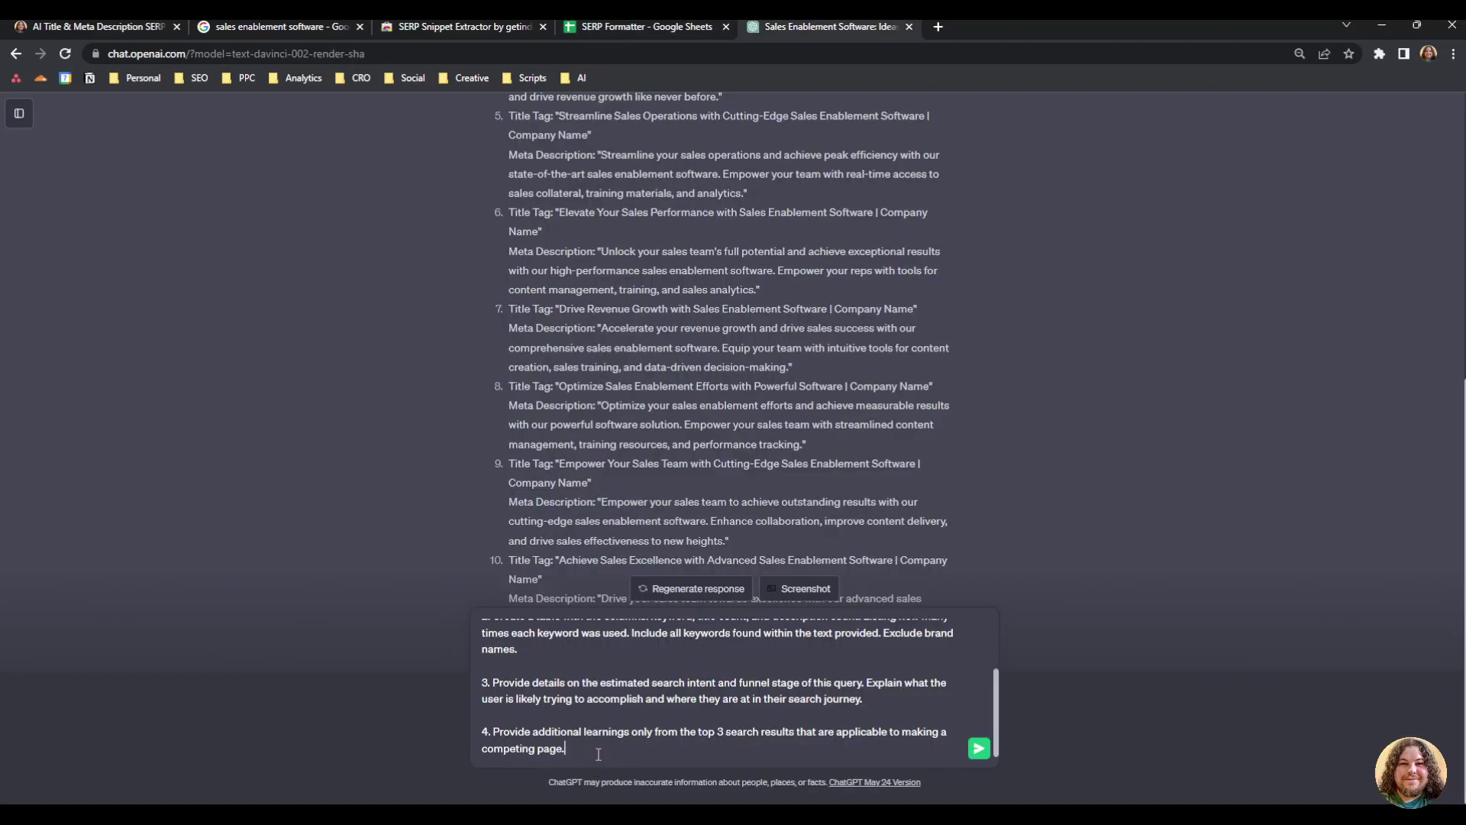
- Paste the ten SERP results below the prompt after a blank line and send the message
key(shift+Return)
key(shift+Return)
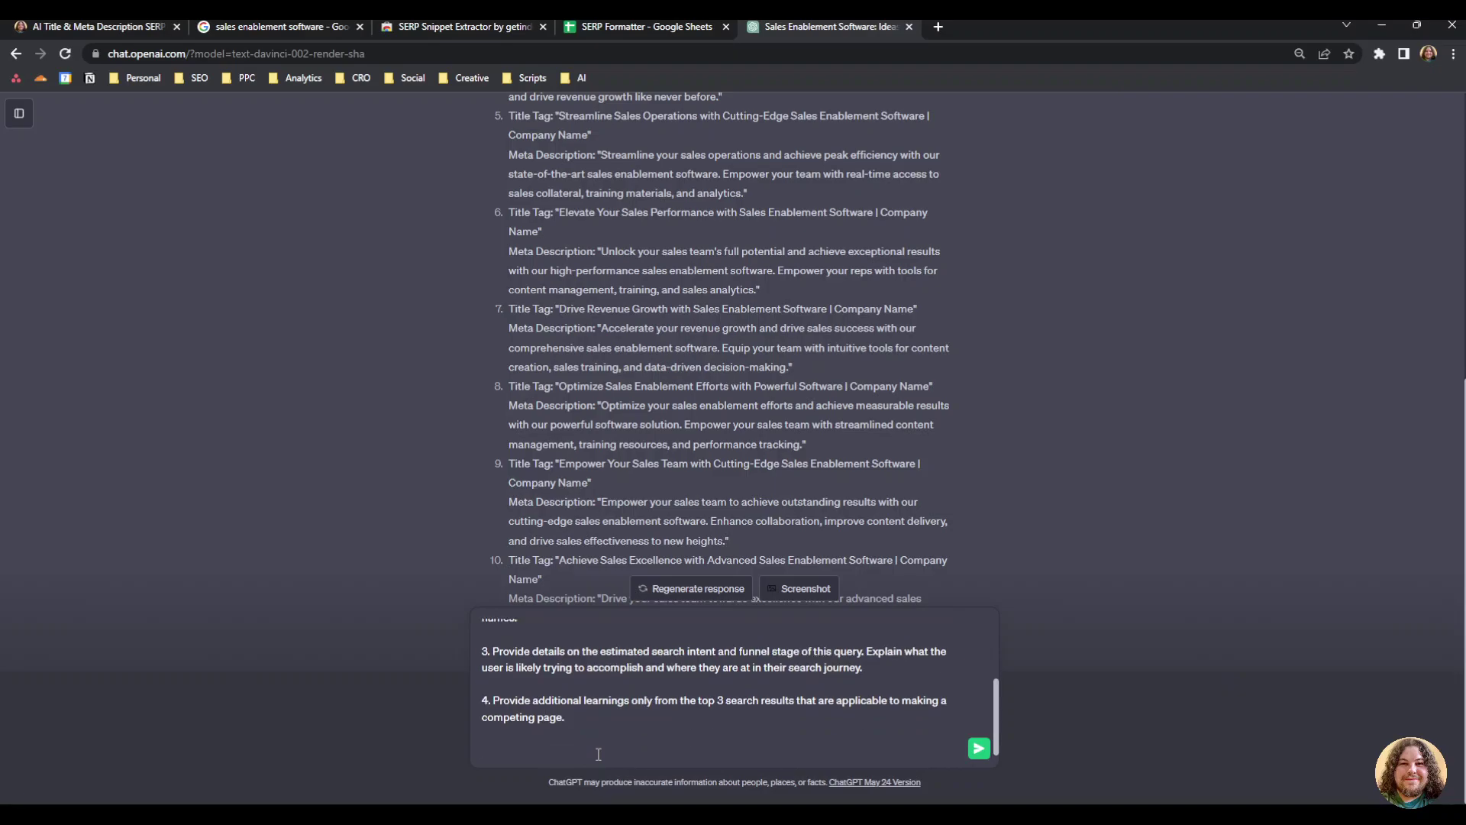
key(ctrl+v)
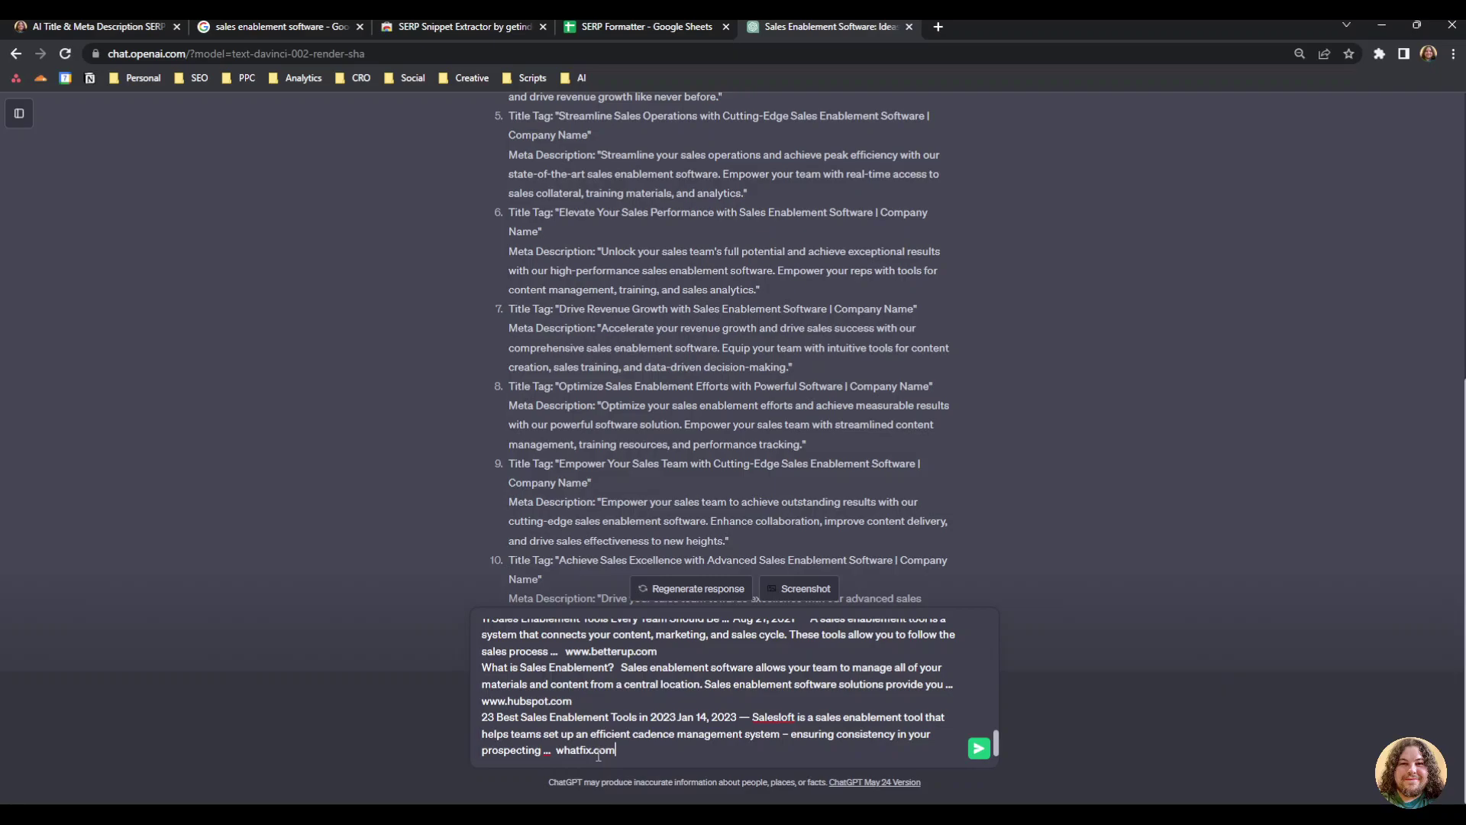
click(981, 750)
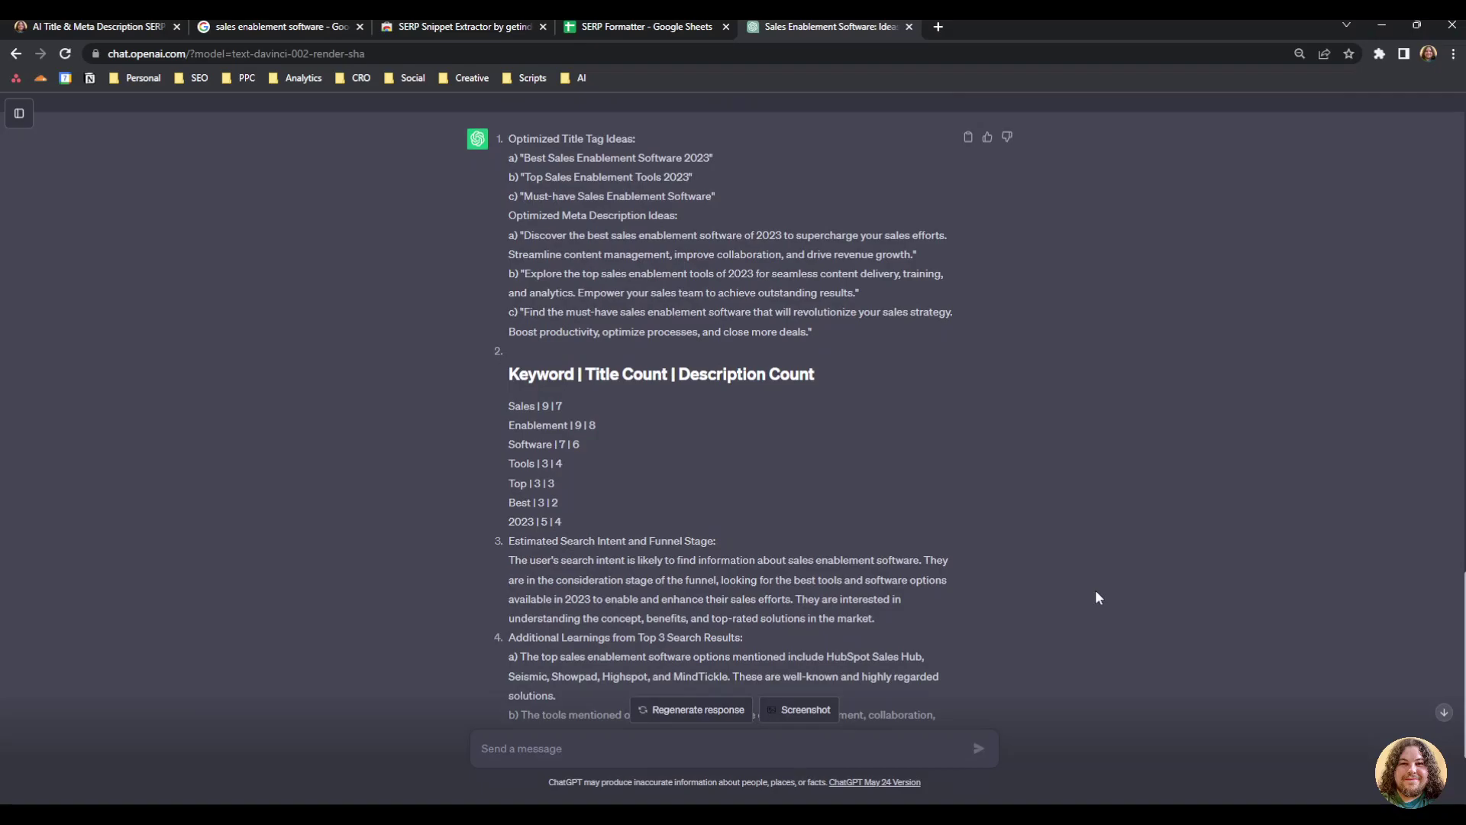
- Review the Estimated Search Intent and Additional Learnings sections, then regenerate the analysis reply
scroll(1096, 592, down, 1)
scroll(1095, 591, down, 1)
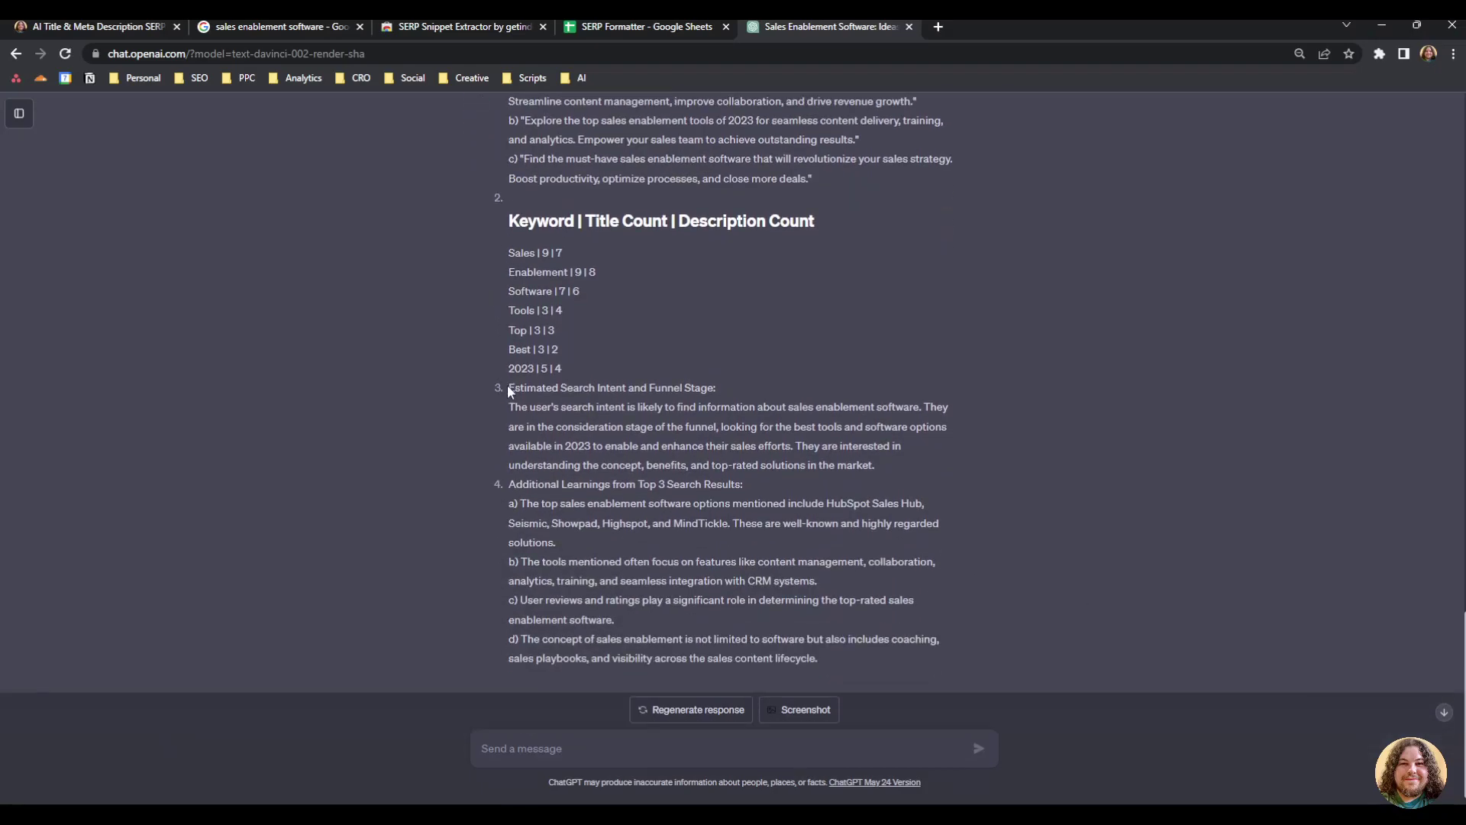
drag(507, 386, 719, 388)
click(718, 388)
drag(501, 483, 784, 475)
click(783, 478)
scroll(784, 478, up, 4)
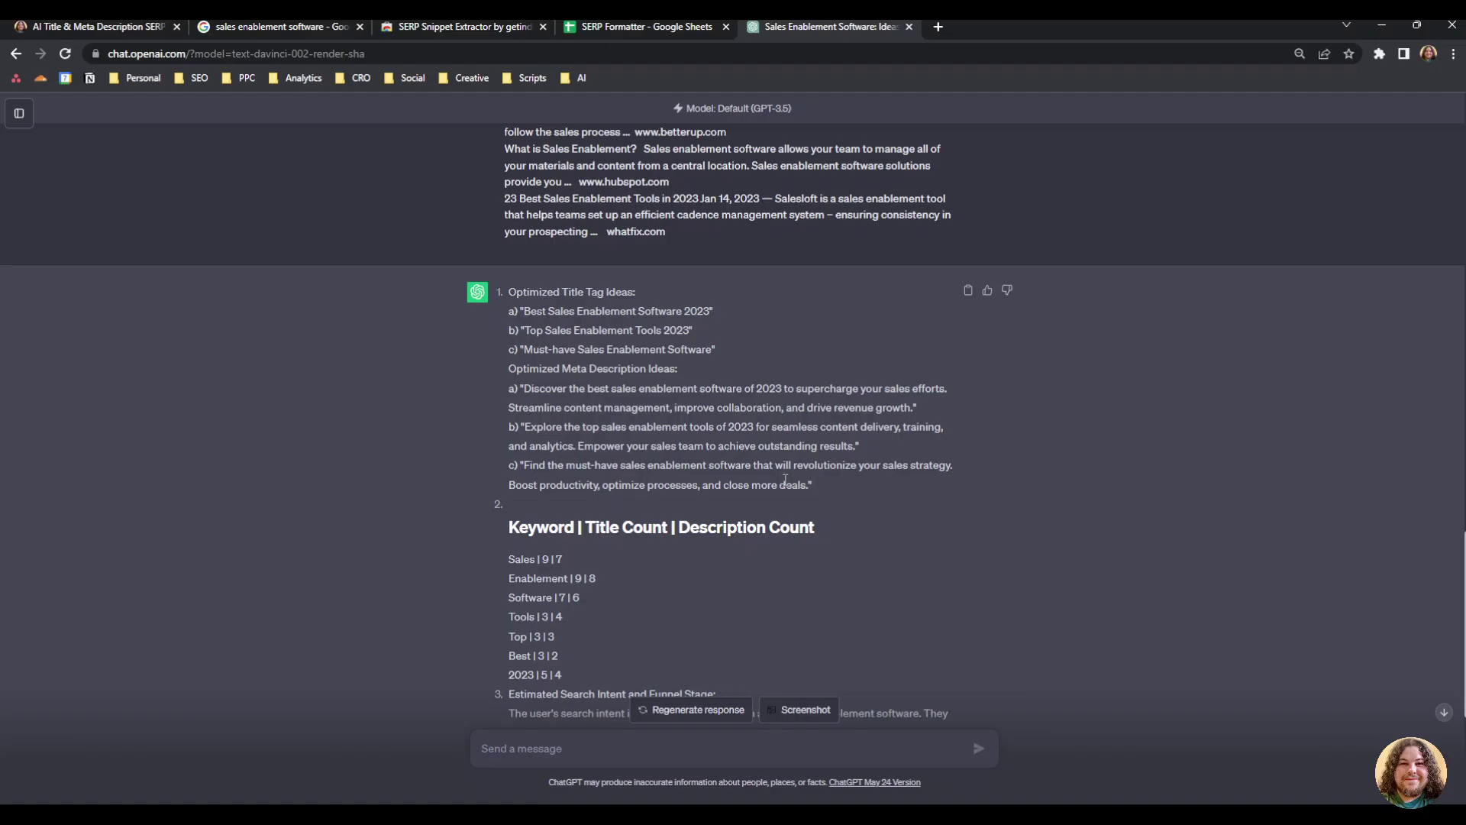
scroll(784, 480, down, 3)
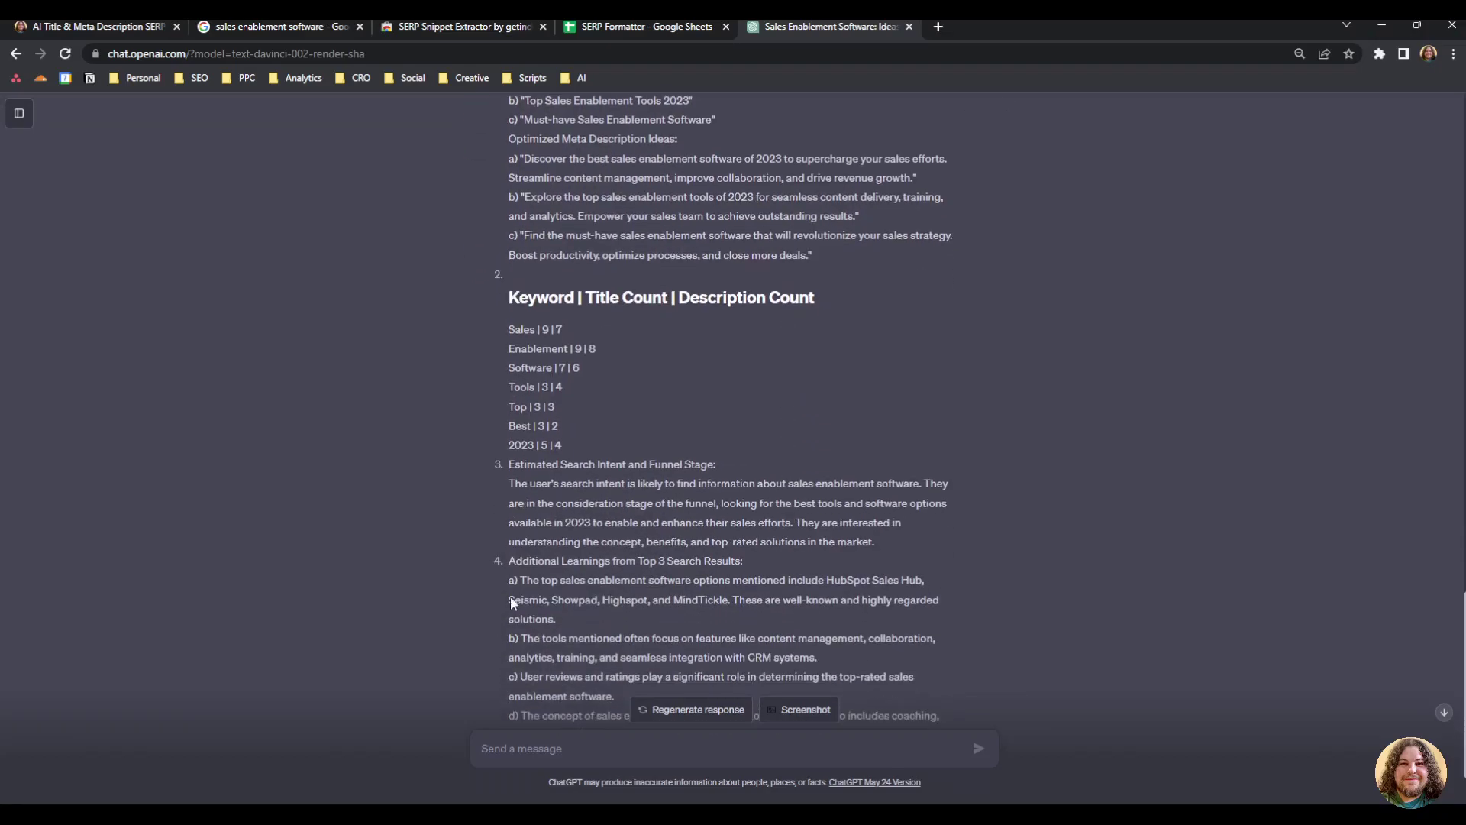
click(674, 709)
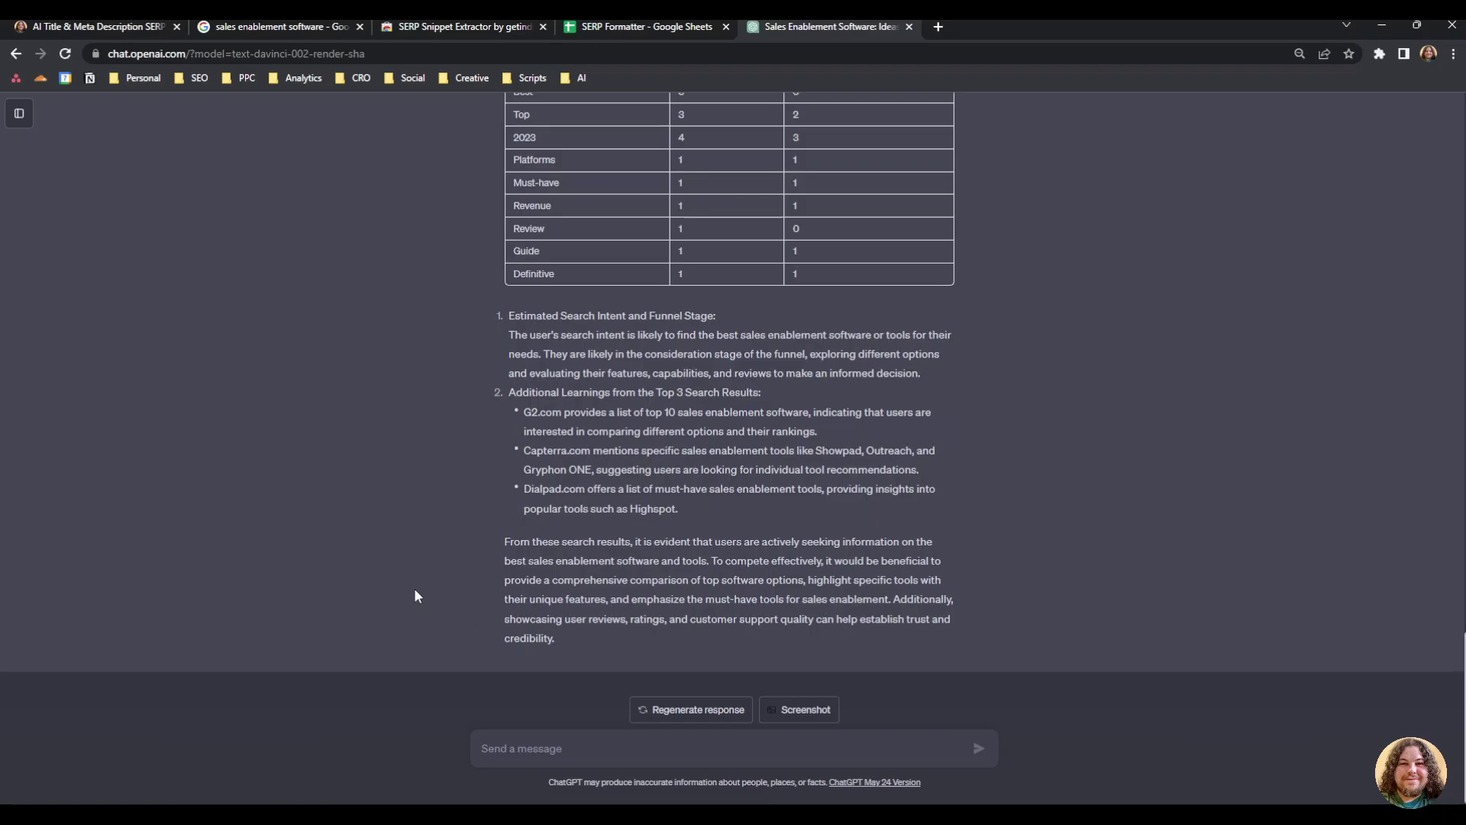
scroll(415, 588, up, 2)
scroll(414, 594, up, 2)
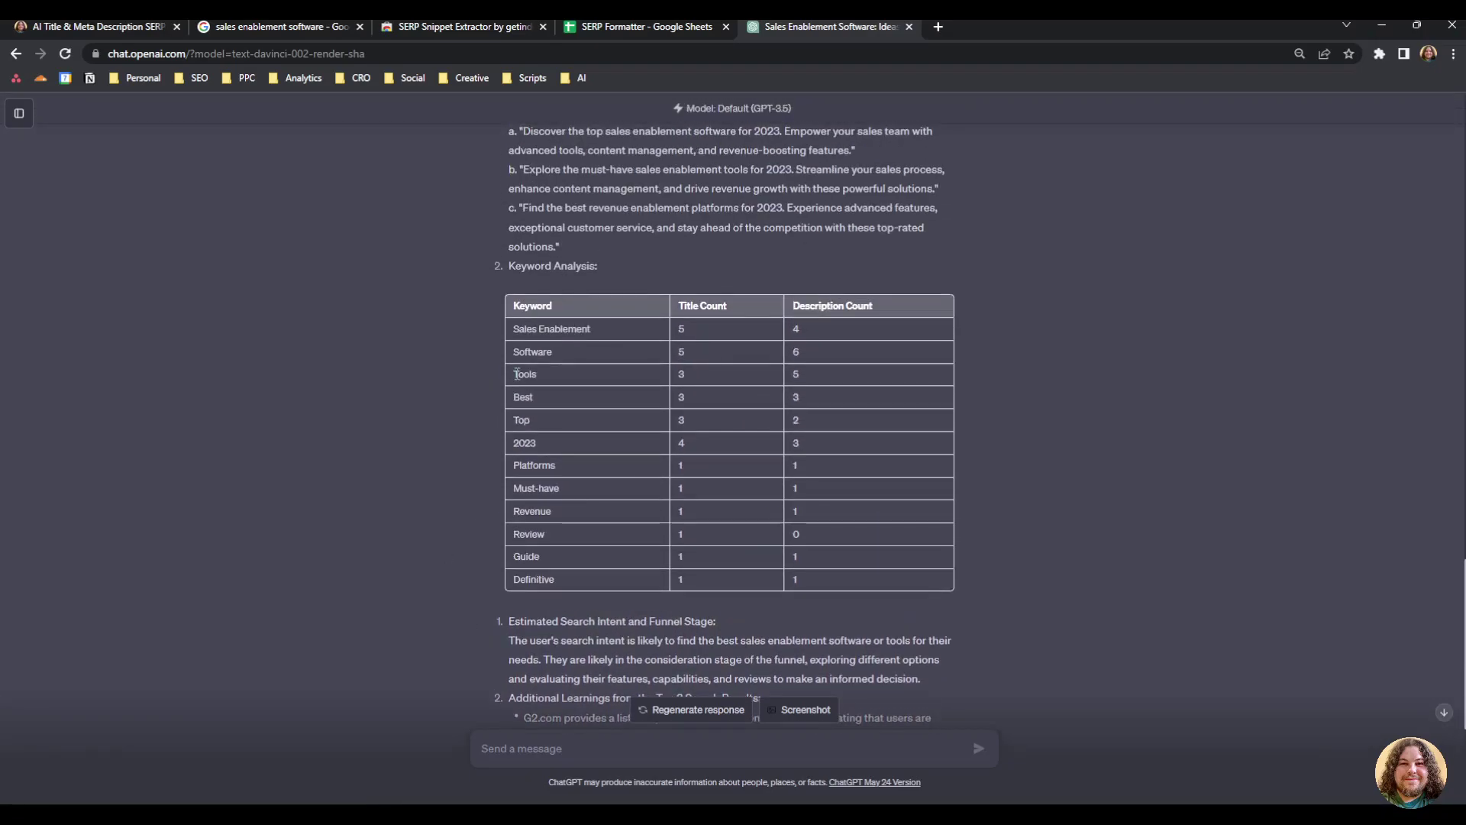
drag(514, 327, 777, 336)
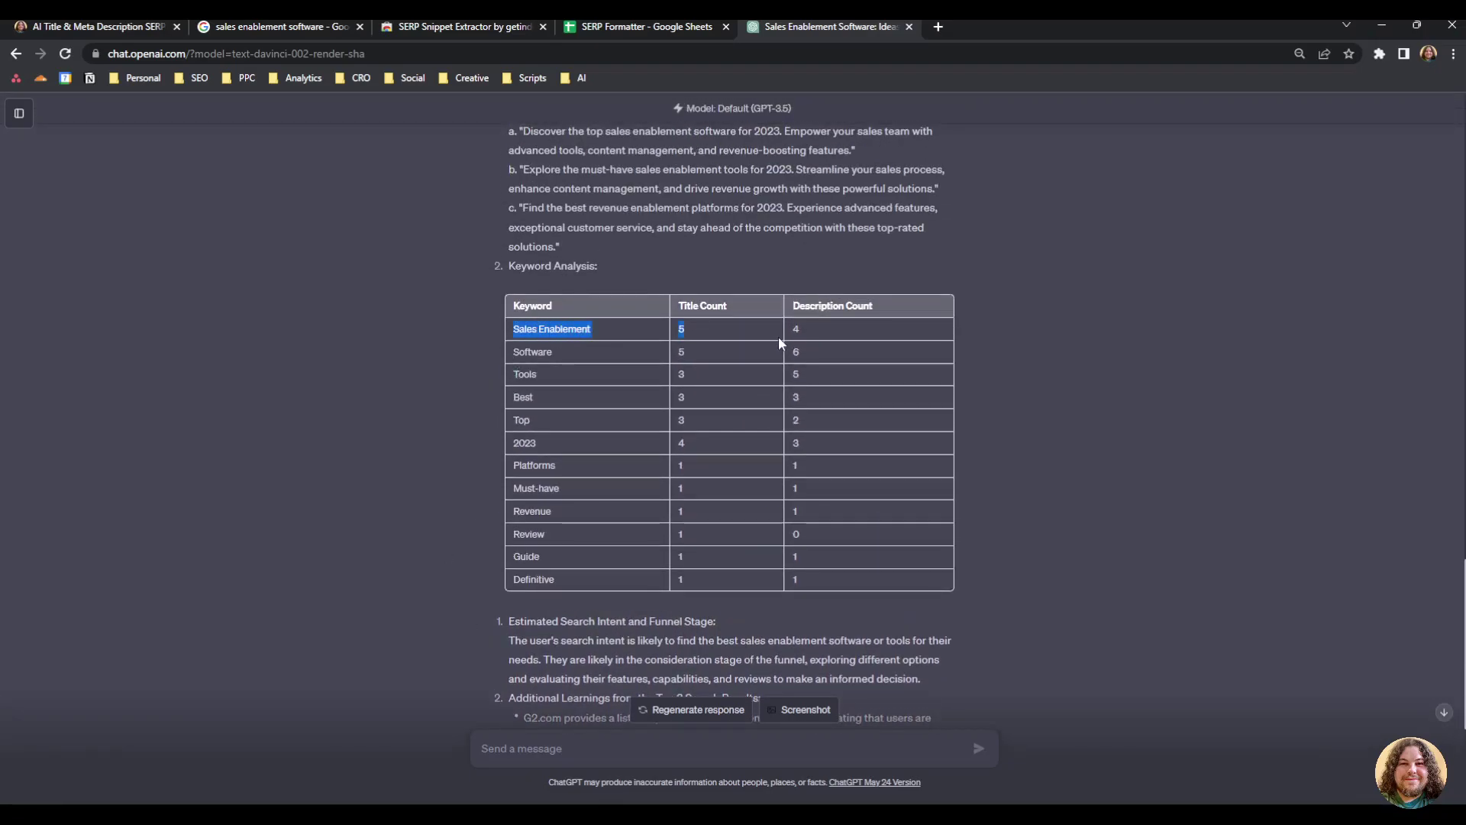
click(558, 352)
click(553, 331)
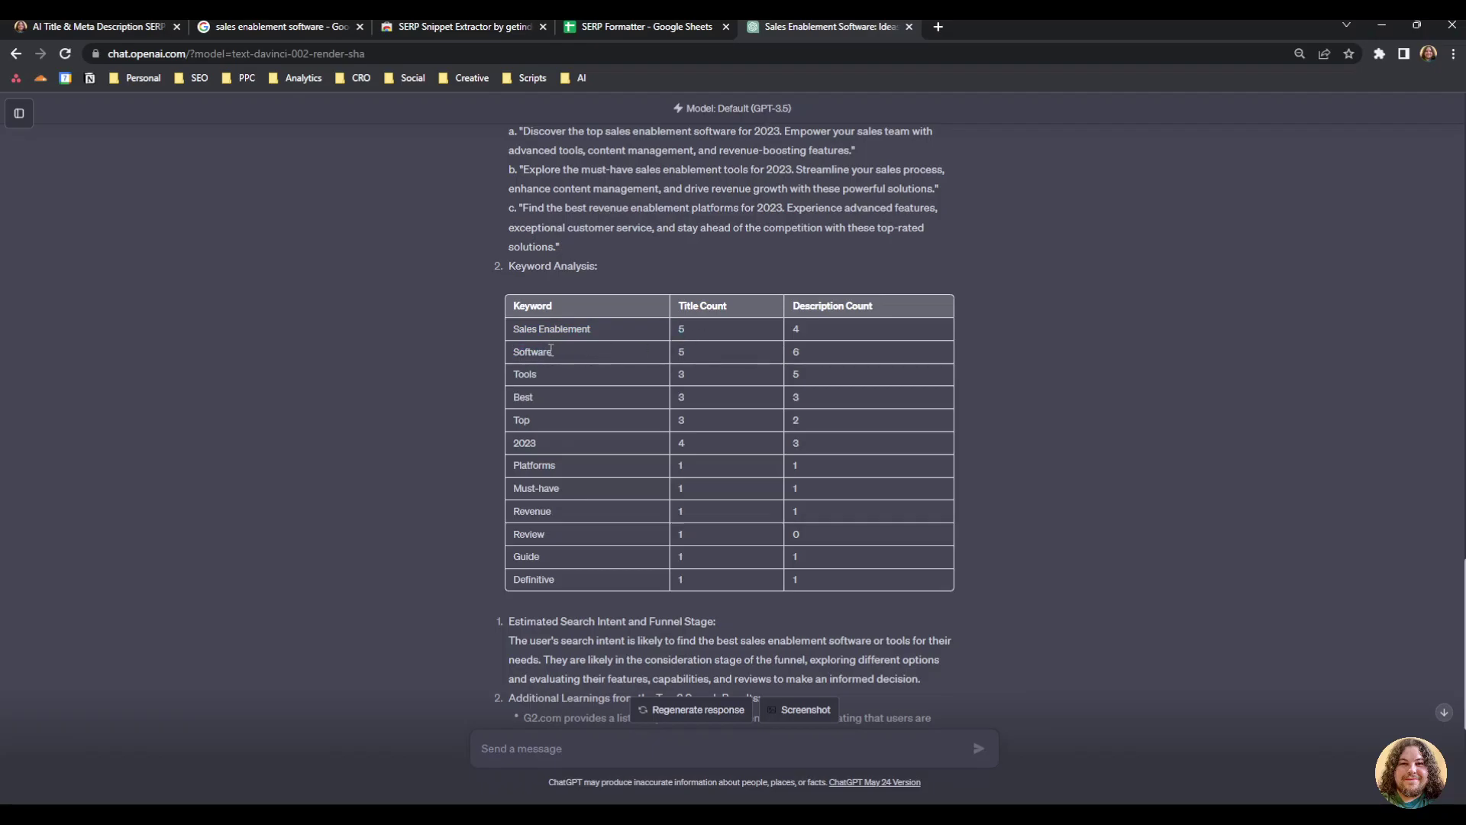
drag(551, 349, 534, 343)
click(528, 352)
scroll(504, 310, down, 4)
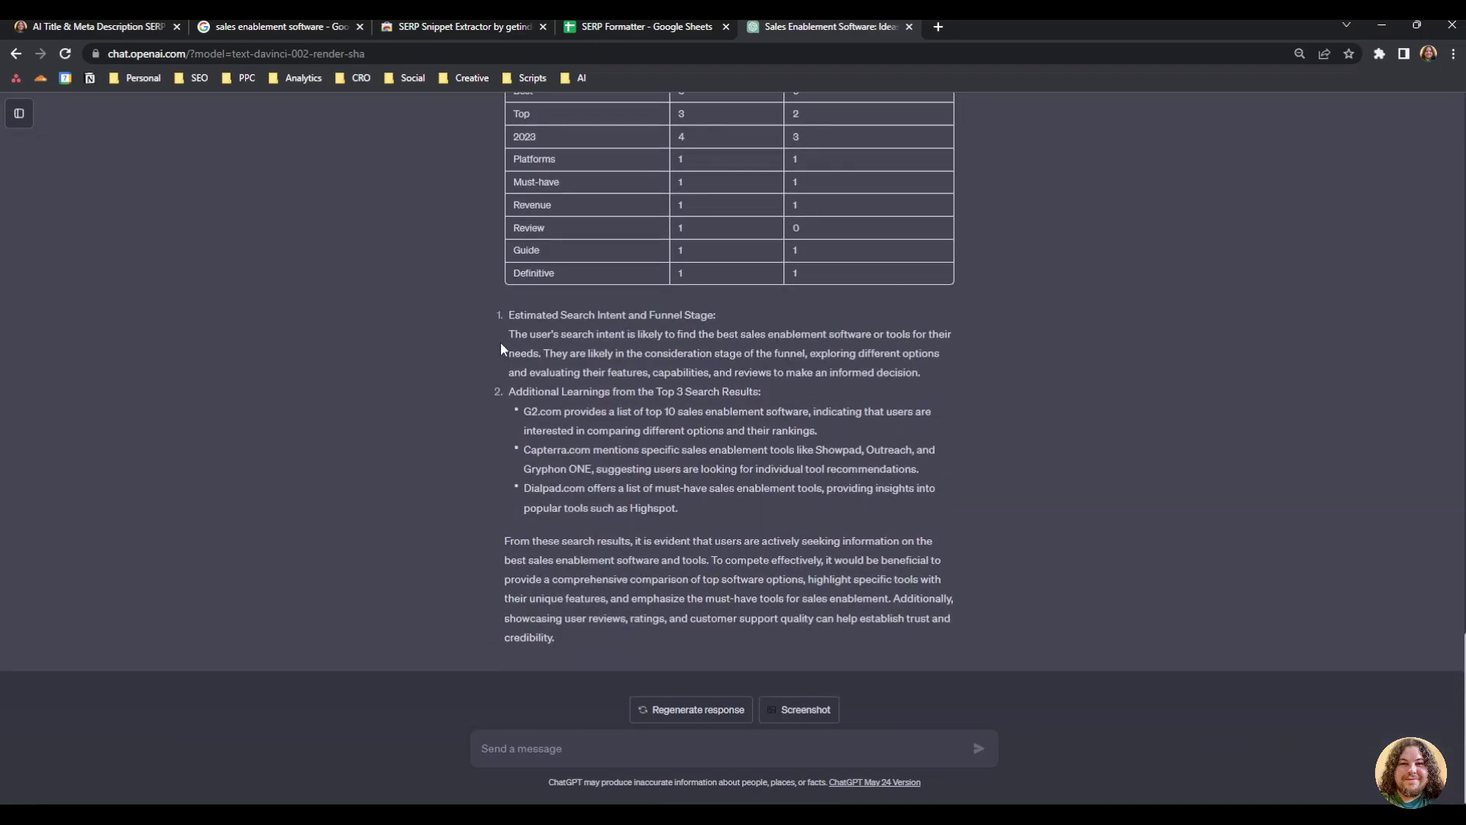
drag(507, 336, 878, 374)
click(960, 388)
scroll(467, 340, up, 6)
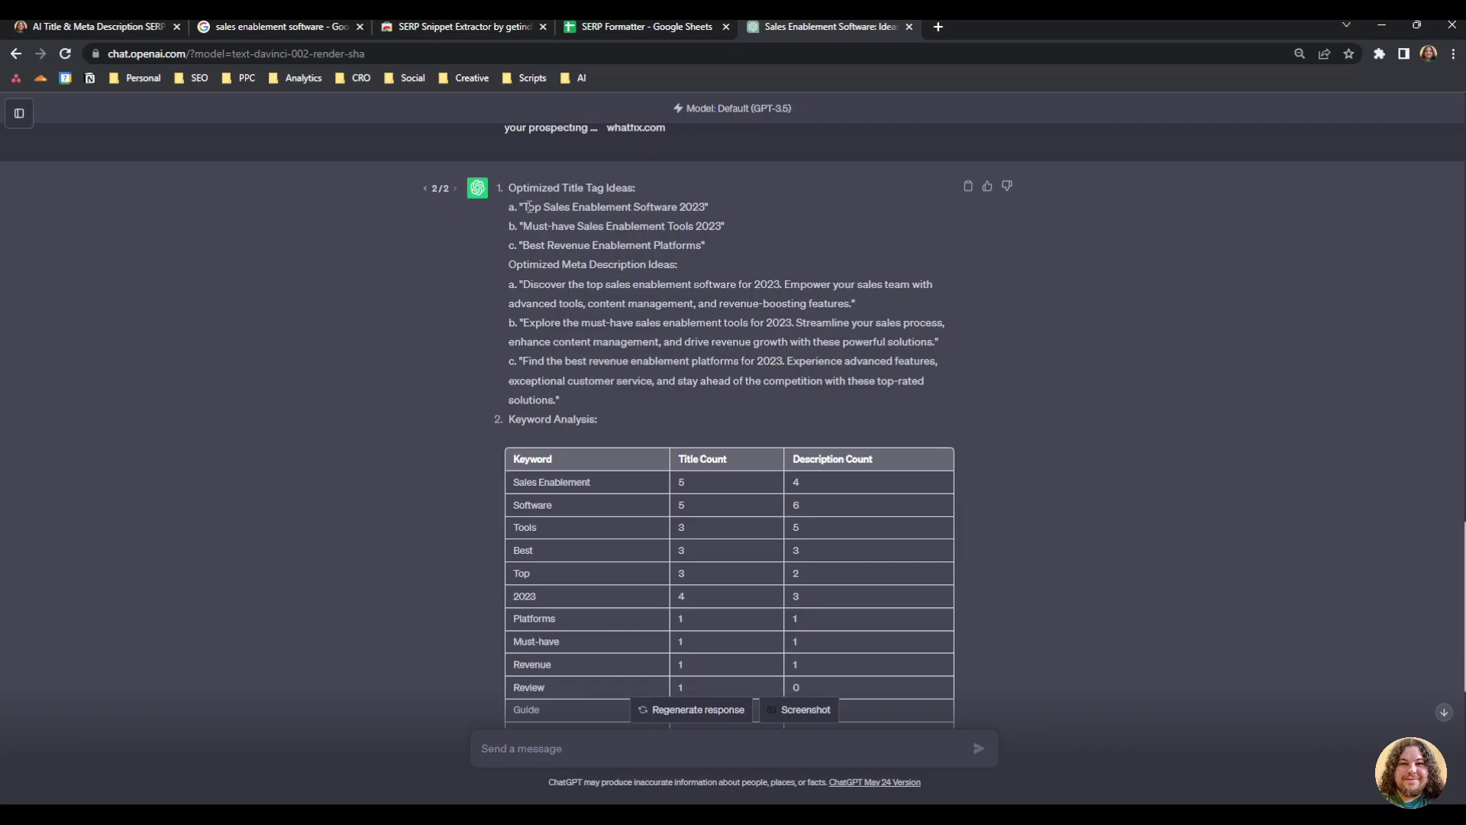
drag(526, 206, 716, 214)
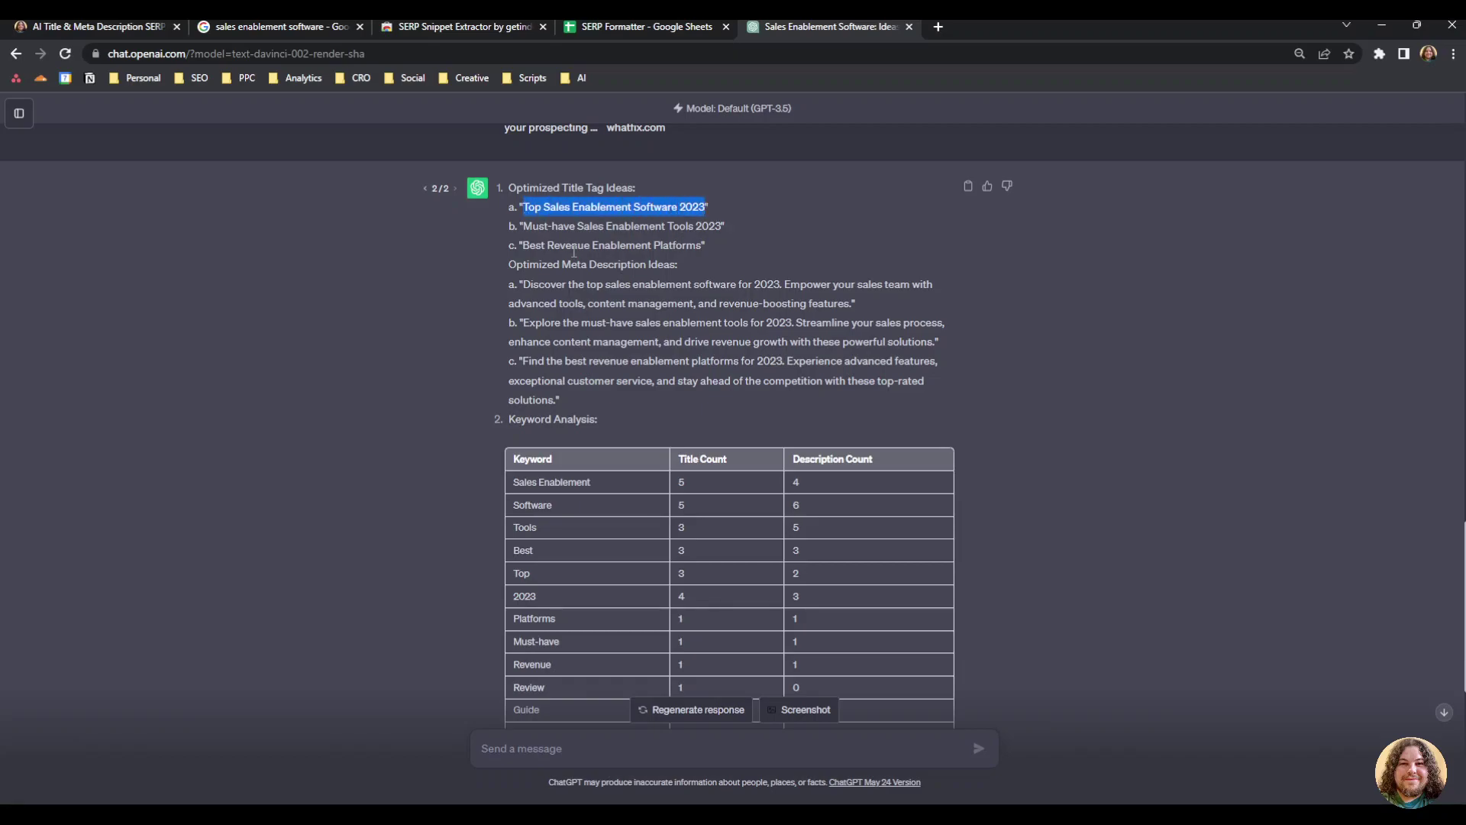
drag(523, 226, 725, 226)
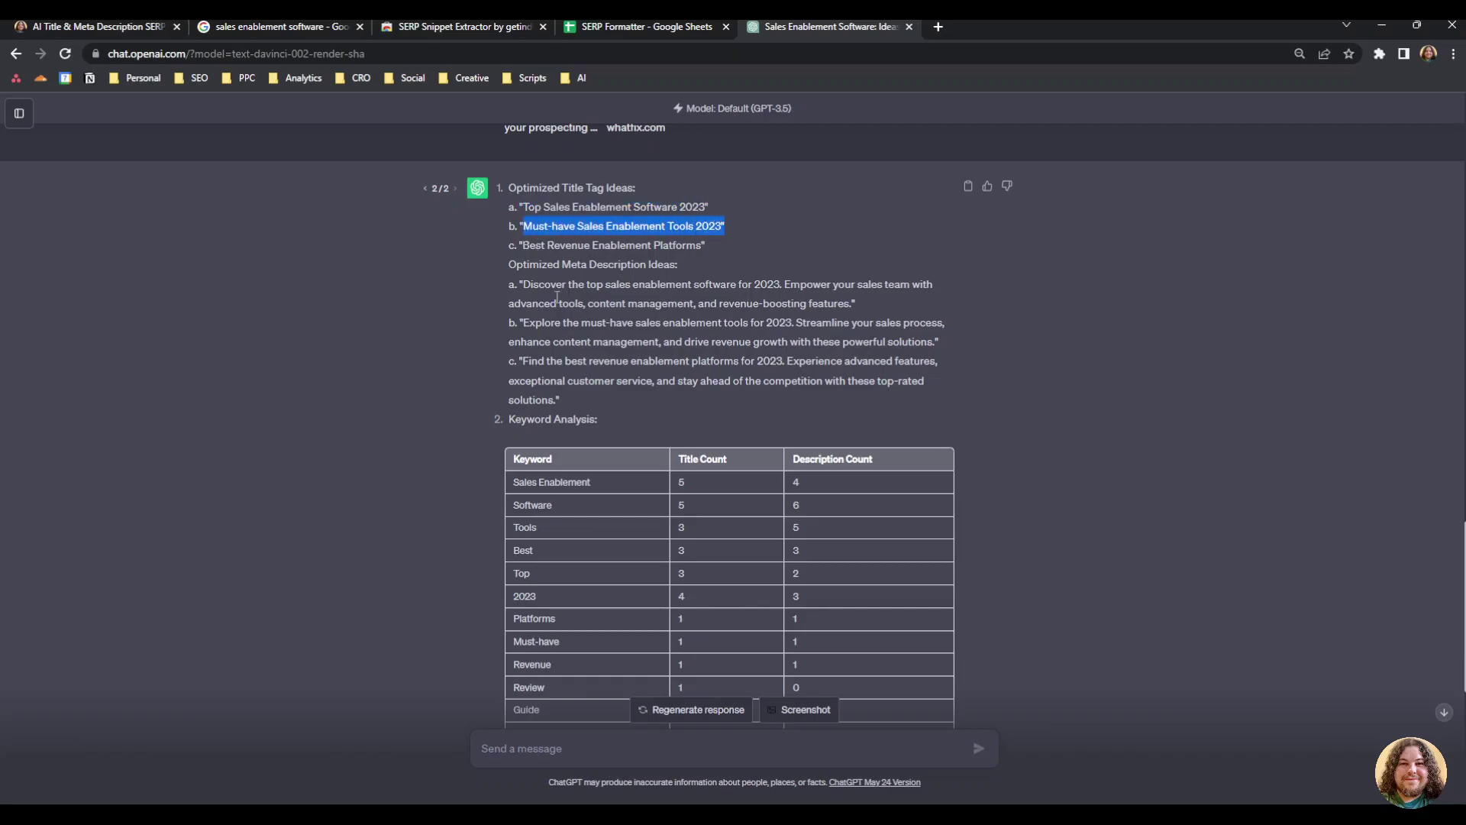
drag(523, 284, 851, 302)
drag(523, 322, 935, 344)
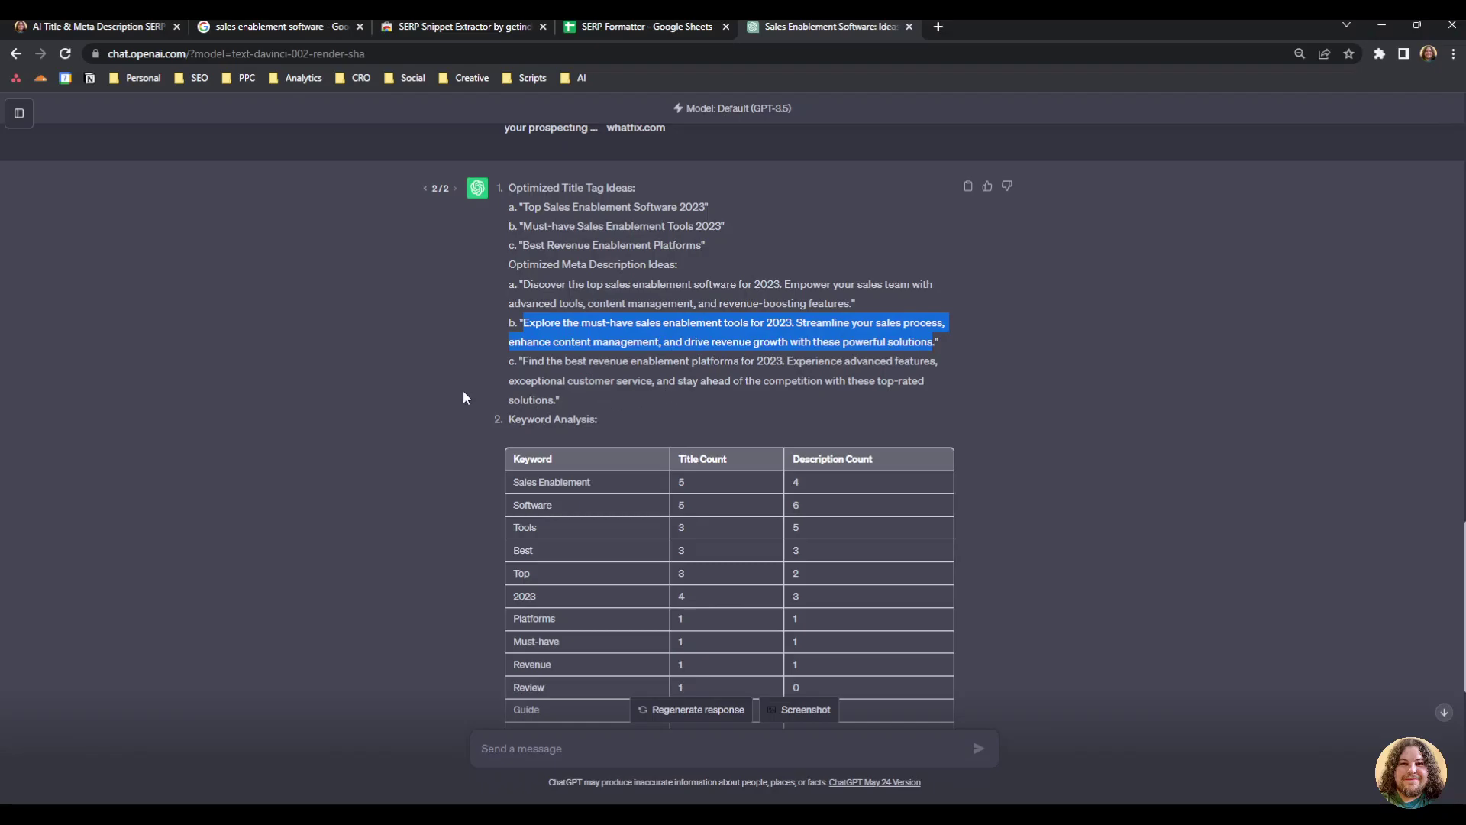
scroll(435, 367, up, 5)
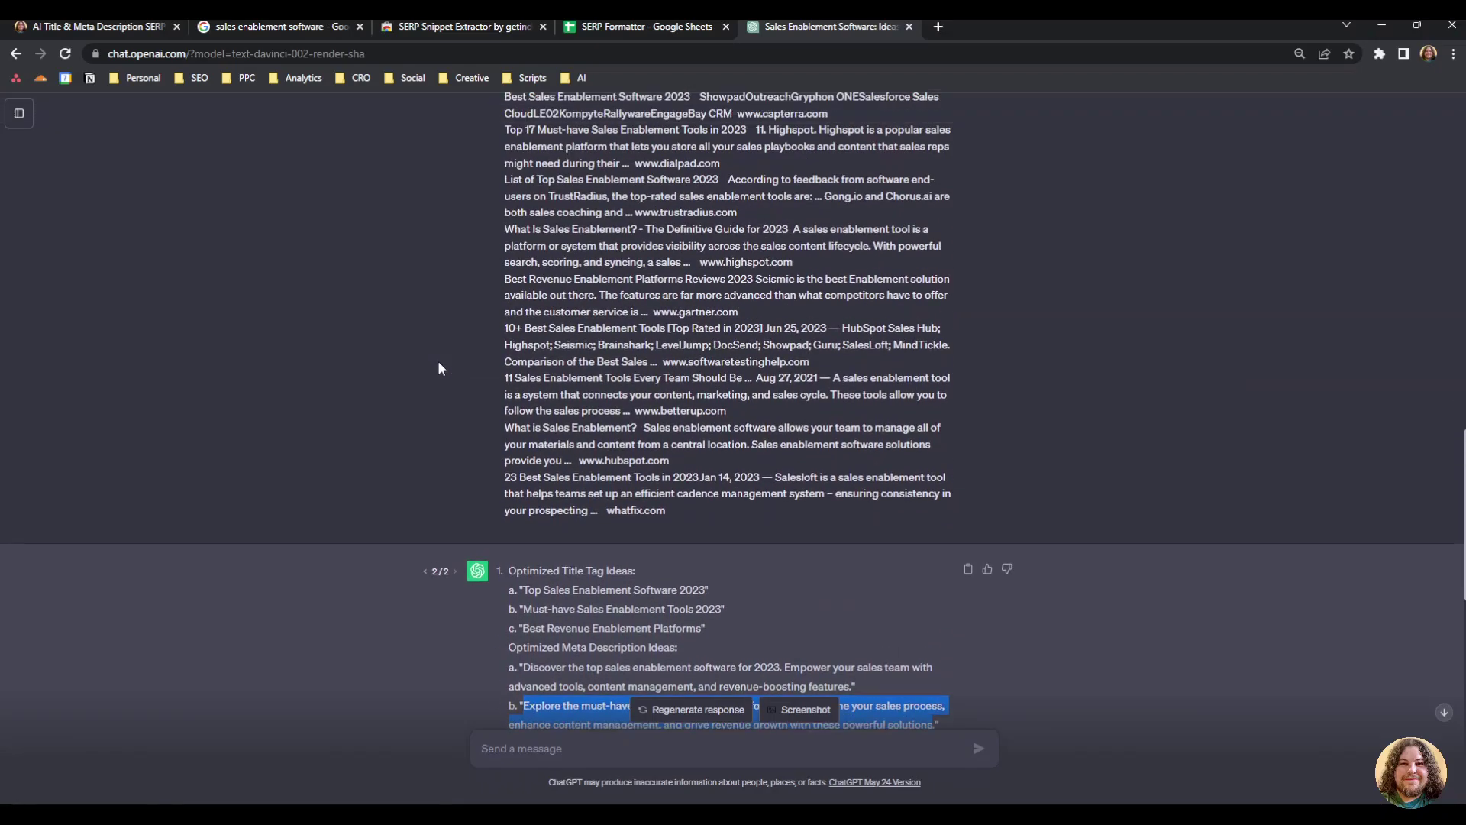
scroll(438, 362, up, 8)
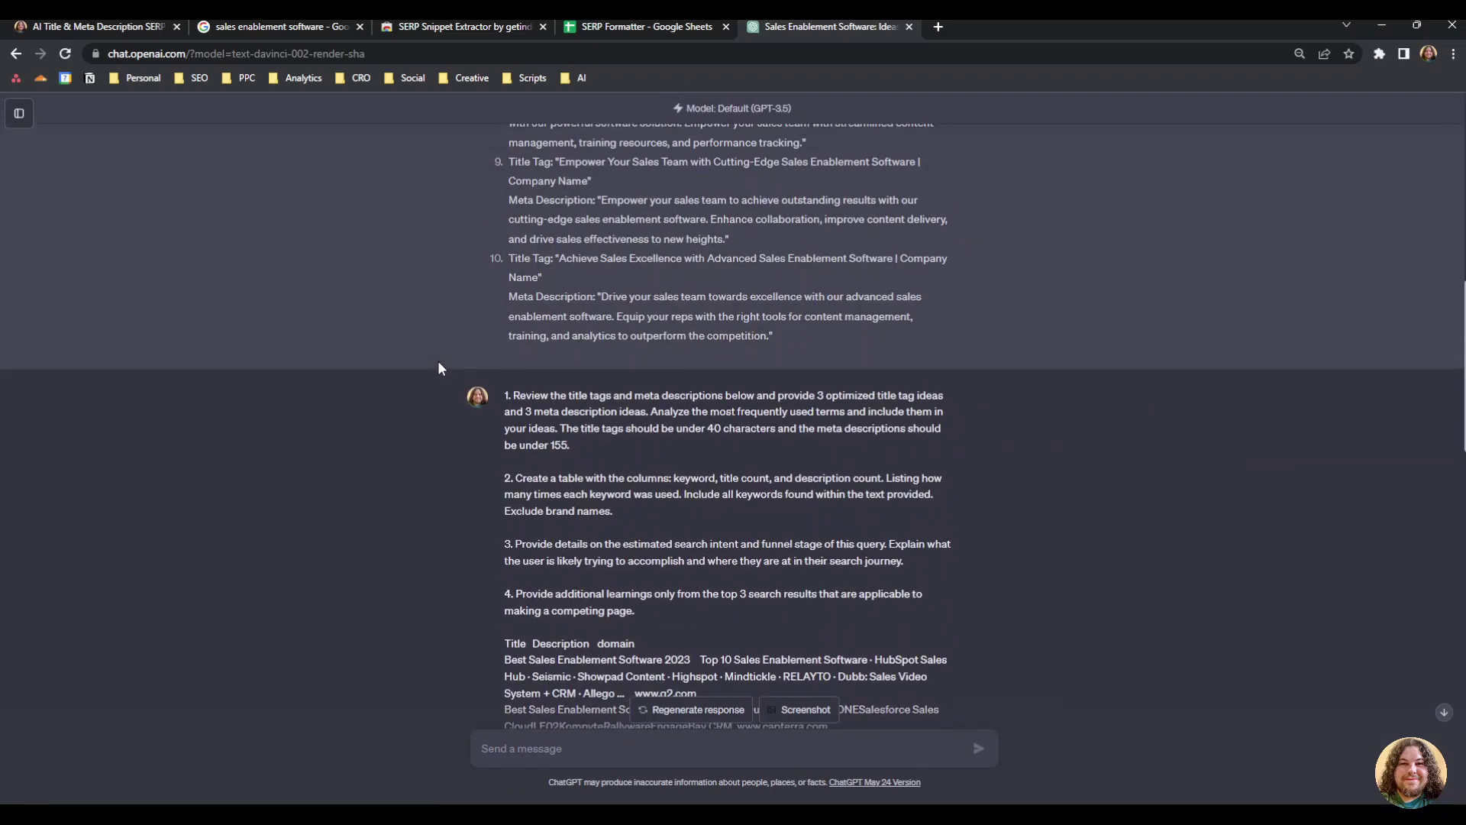
scroll(439, 362, up, 13)
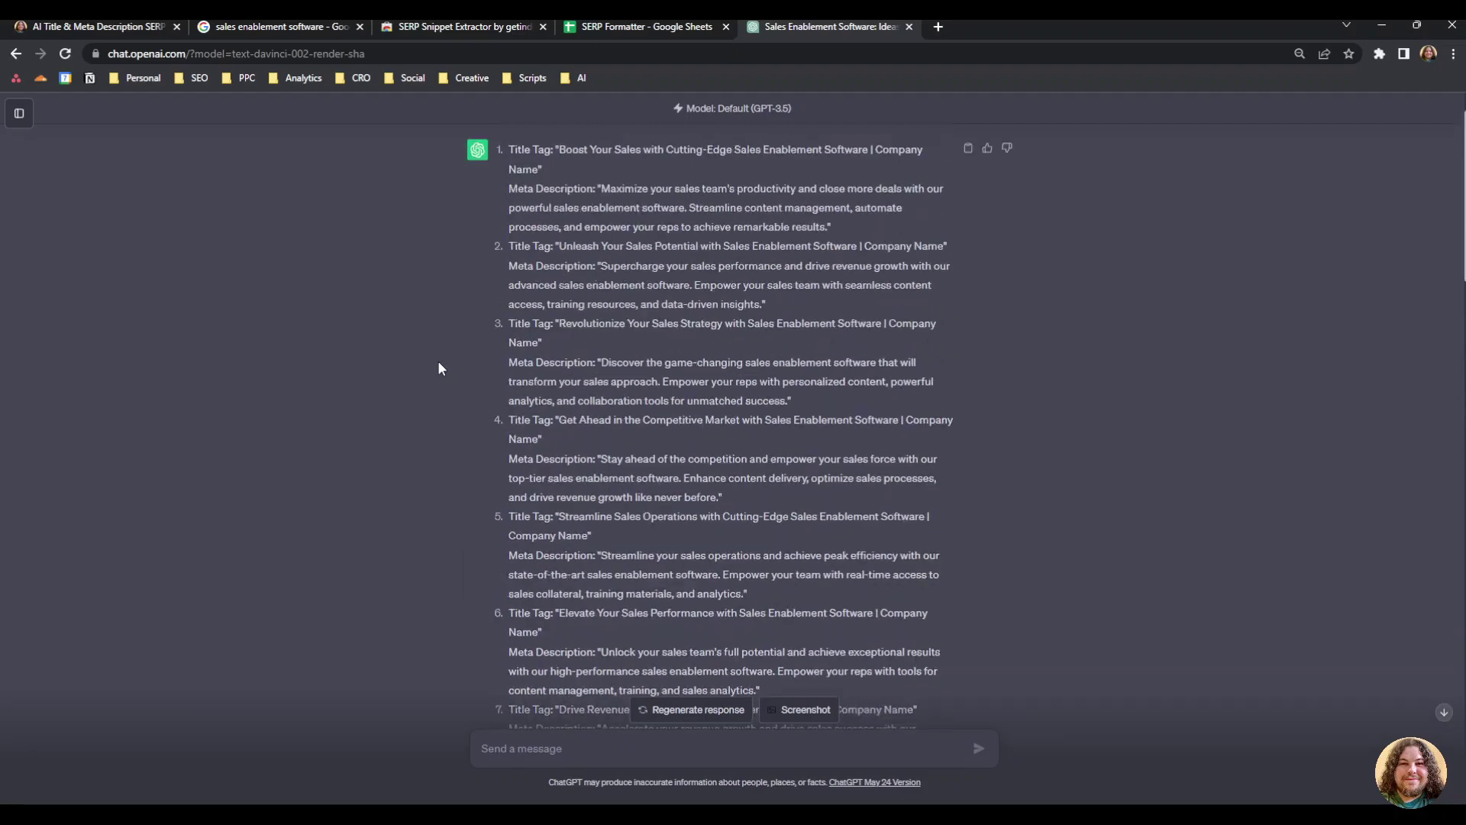
scroll(437, 361, down, 15)
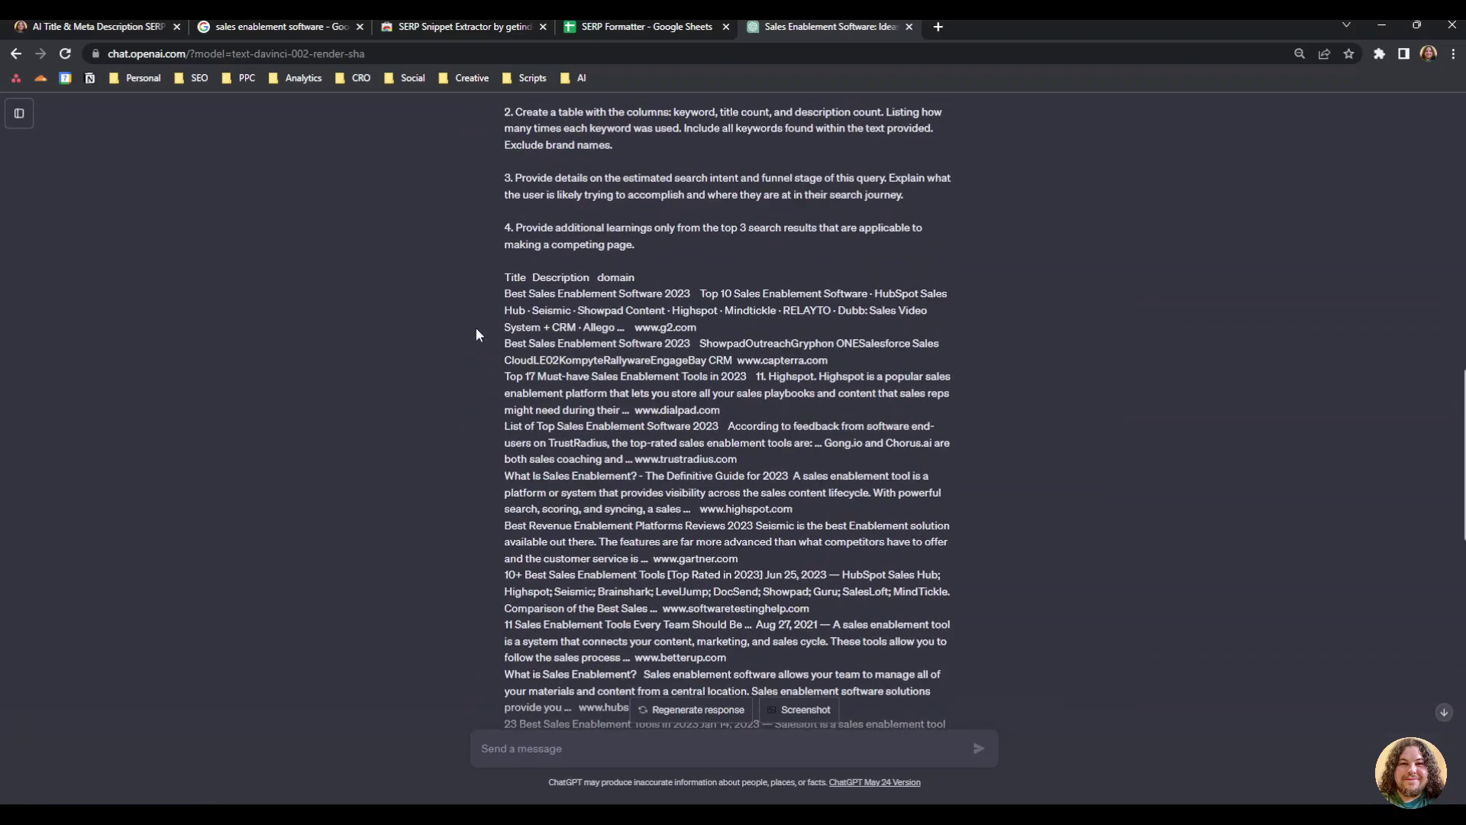
mouse_move(514, 179)
mouse_down()
mouse_move(675, 417)
mouse_move(681, 401)
mouse_move(526, 327)
mouse_move(553, 227)
mouse_move(510, 178)
mouse_up()
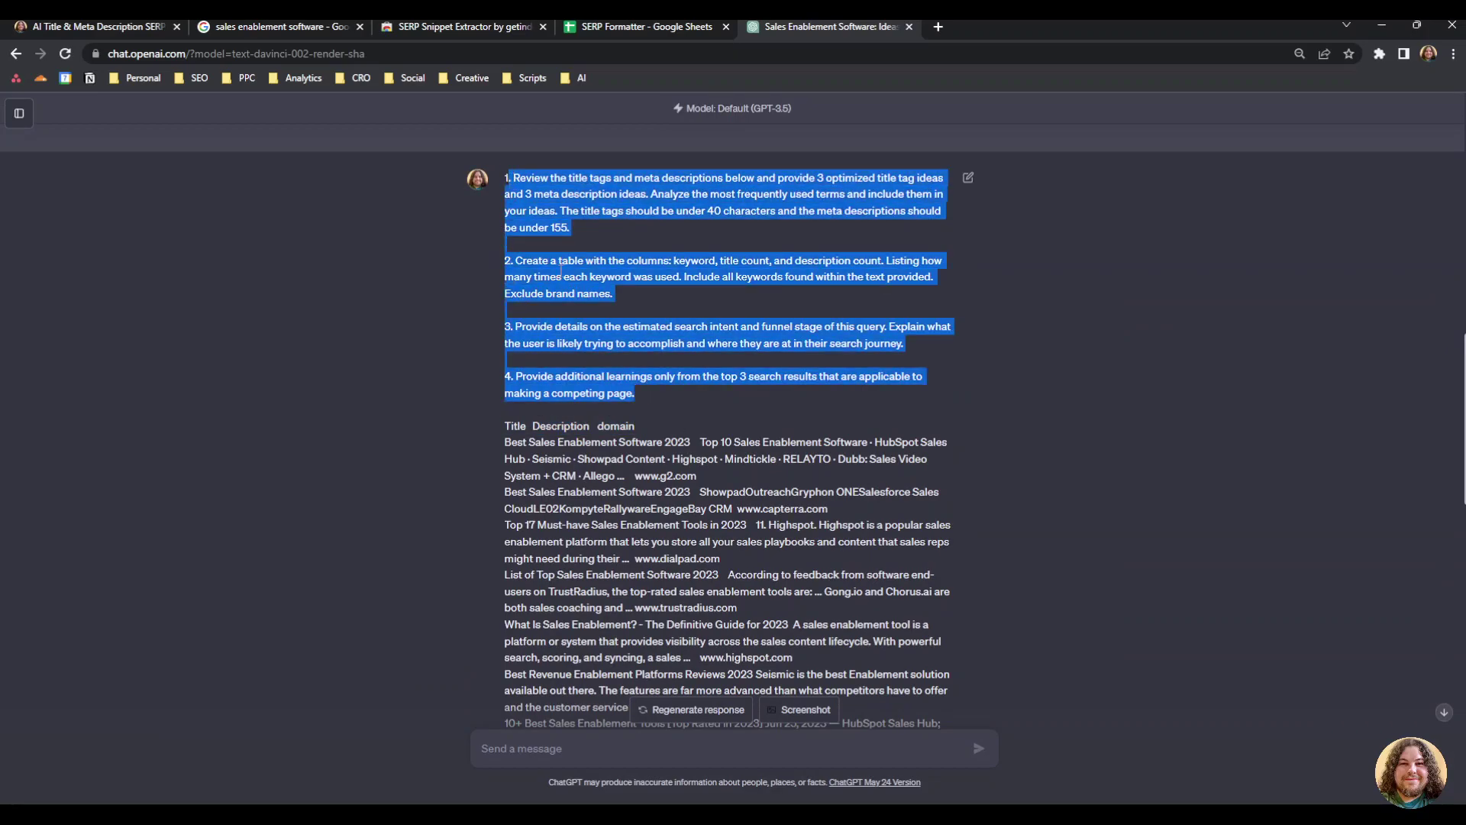
scroll(576, 173, down, 3)
- Check the Title column at D1 and the location value in R2, then return to the article's Step 5
click(645, 26)
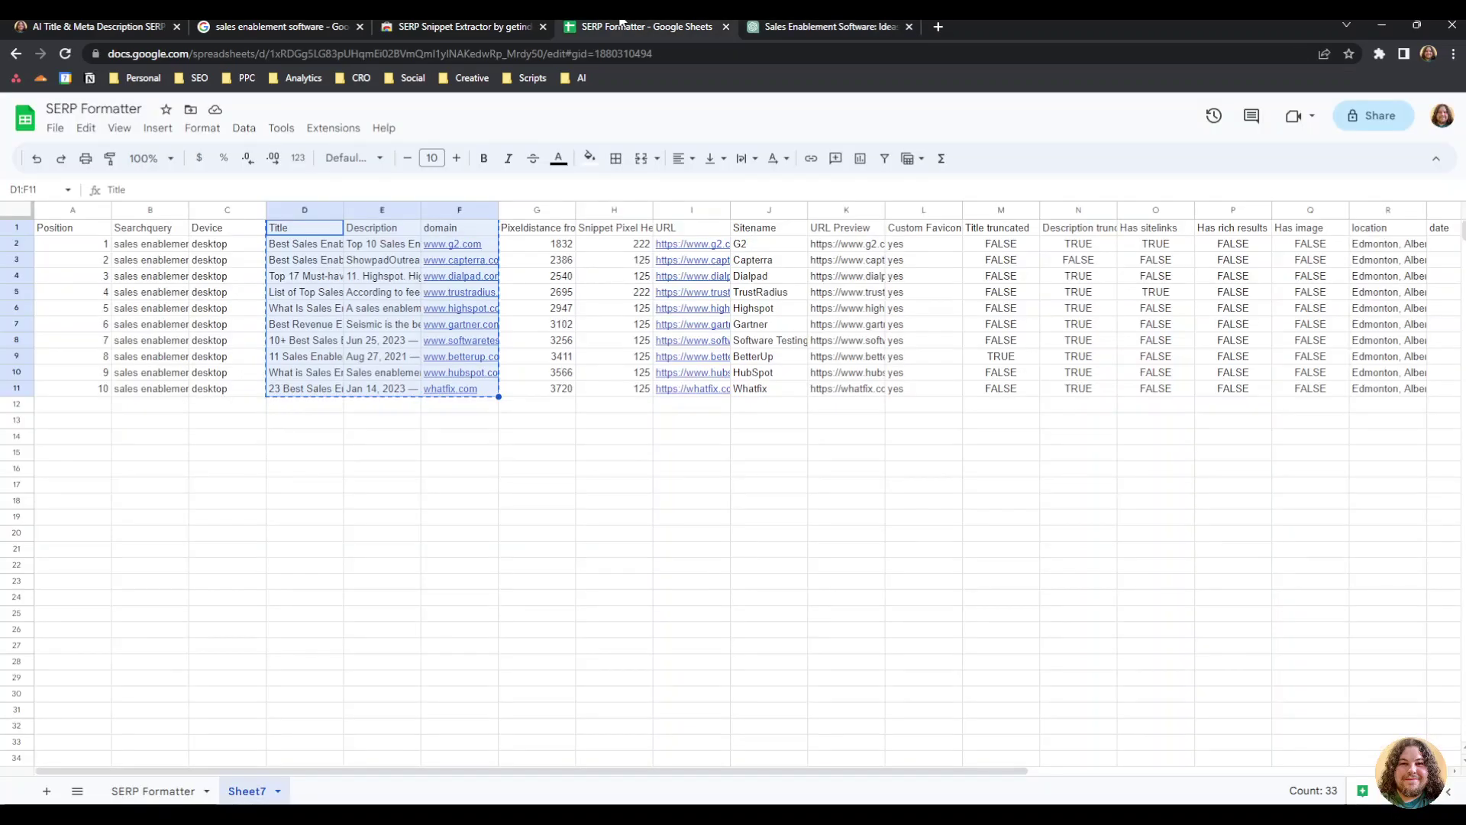
click(450, 584)
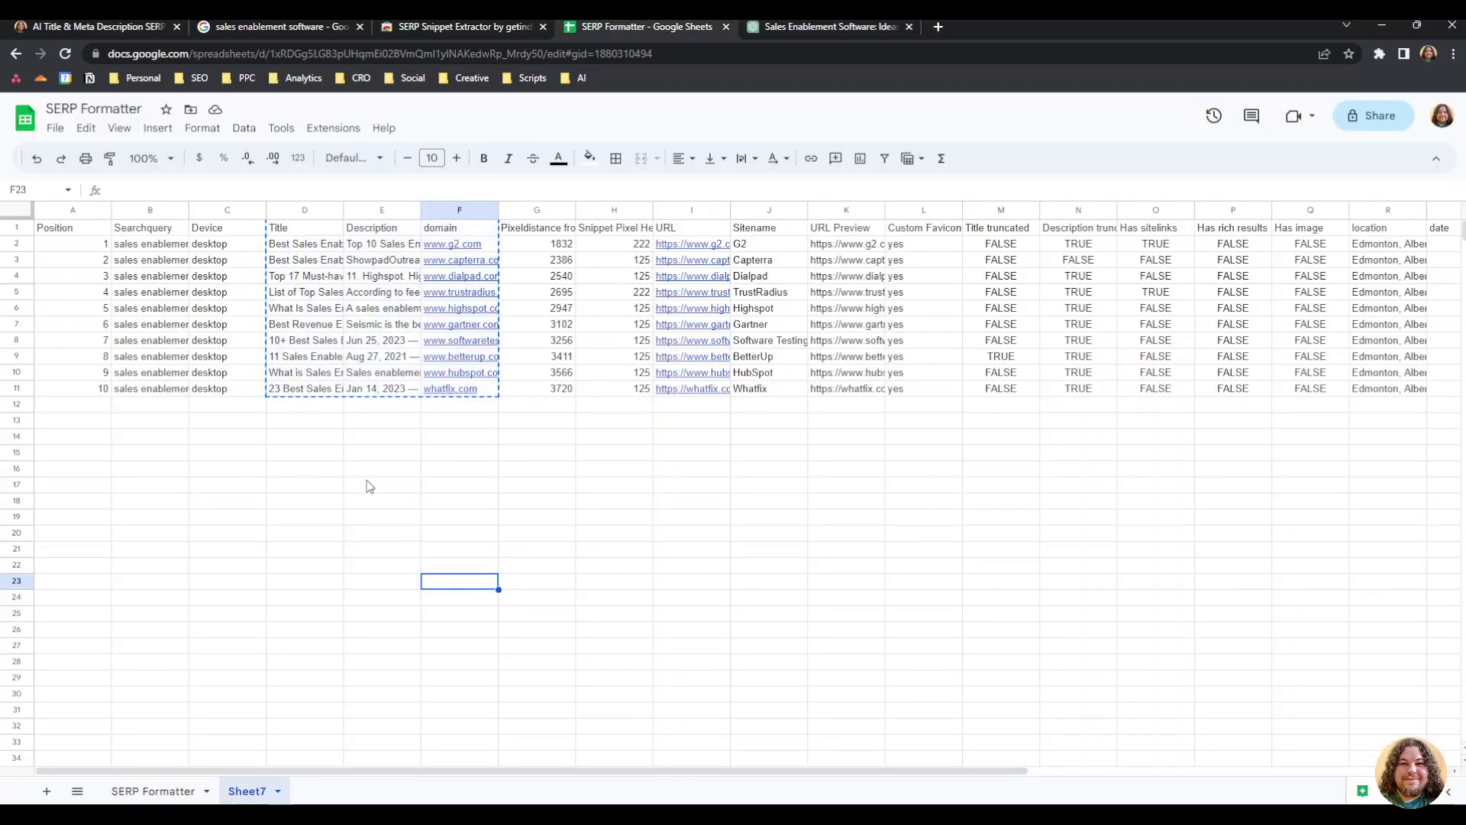
click(299, 233)
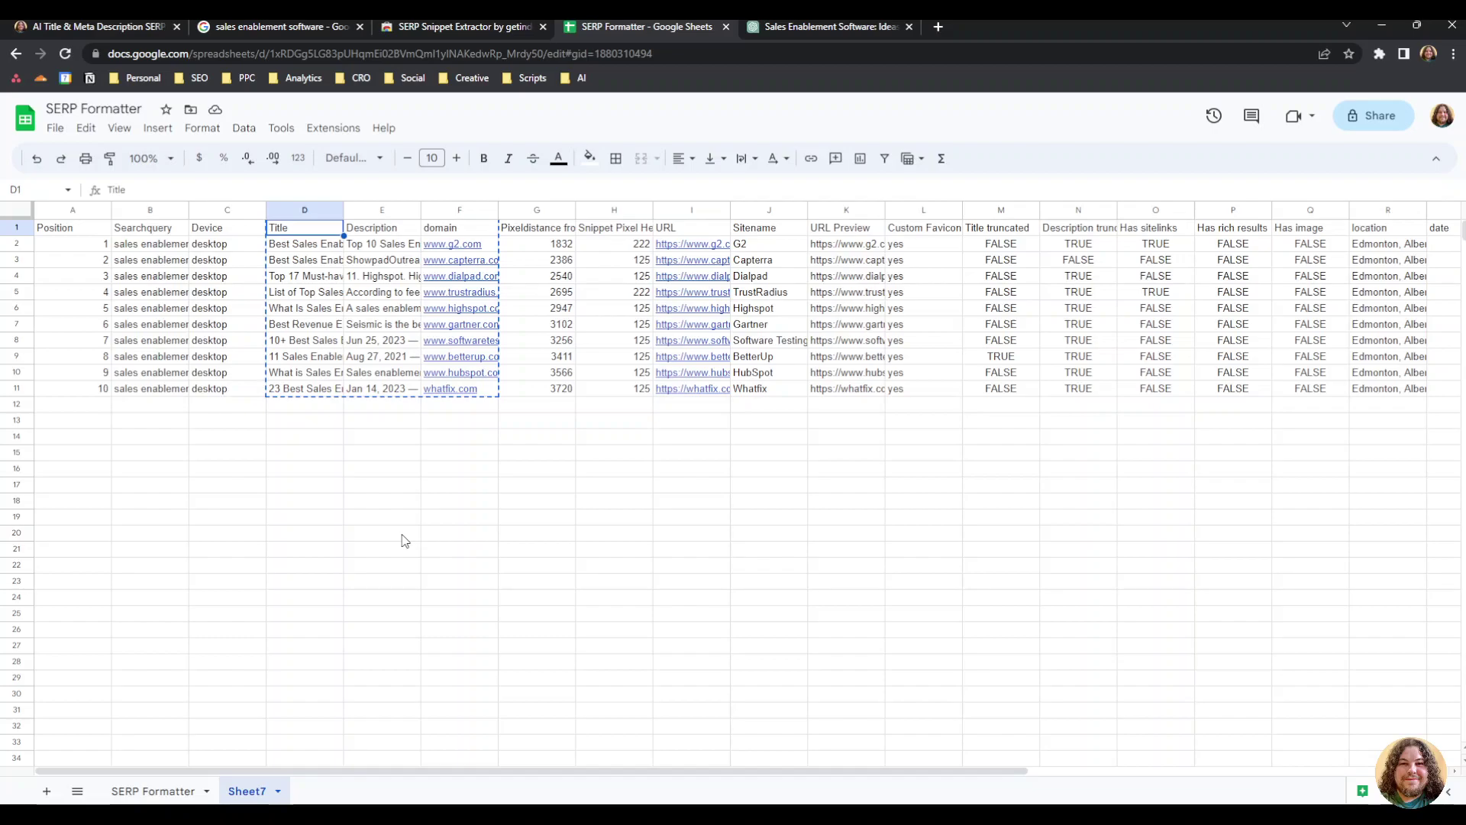
click(1401, 246)
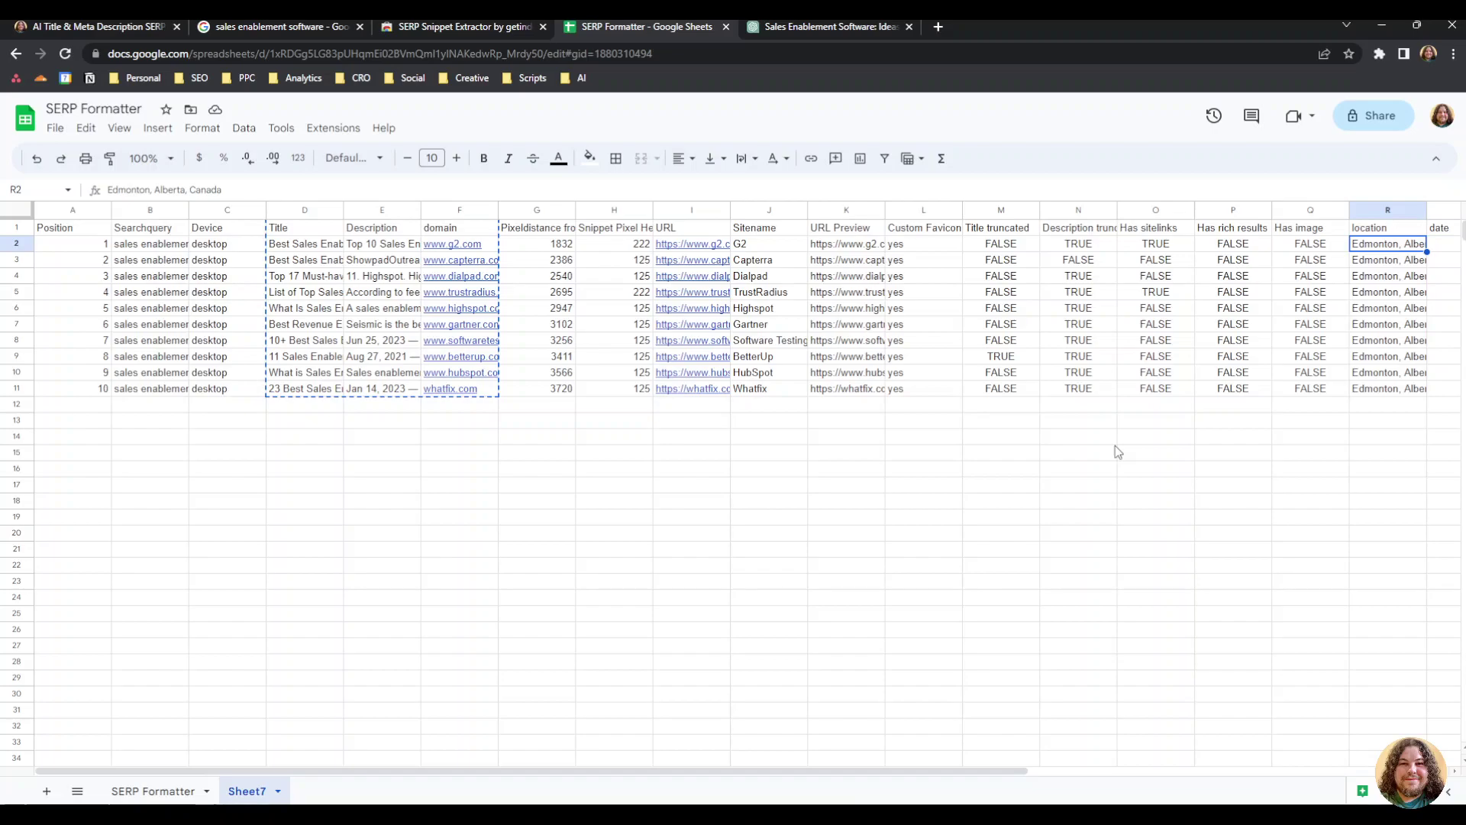
key(ctrl+1)
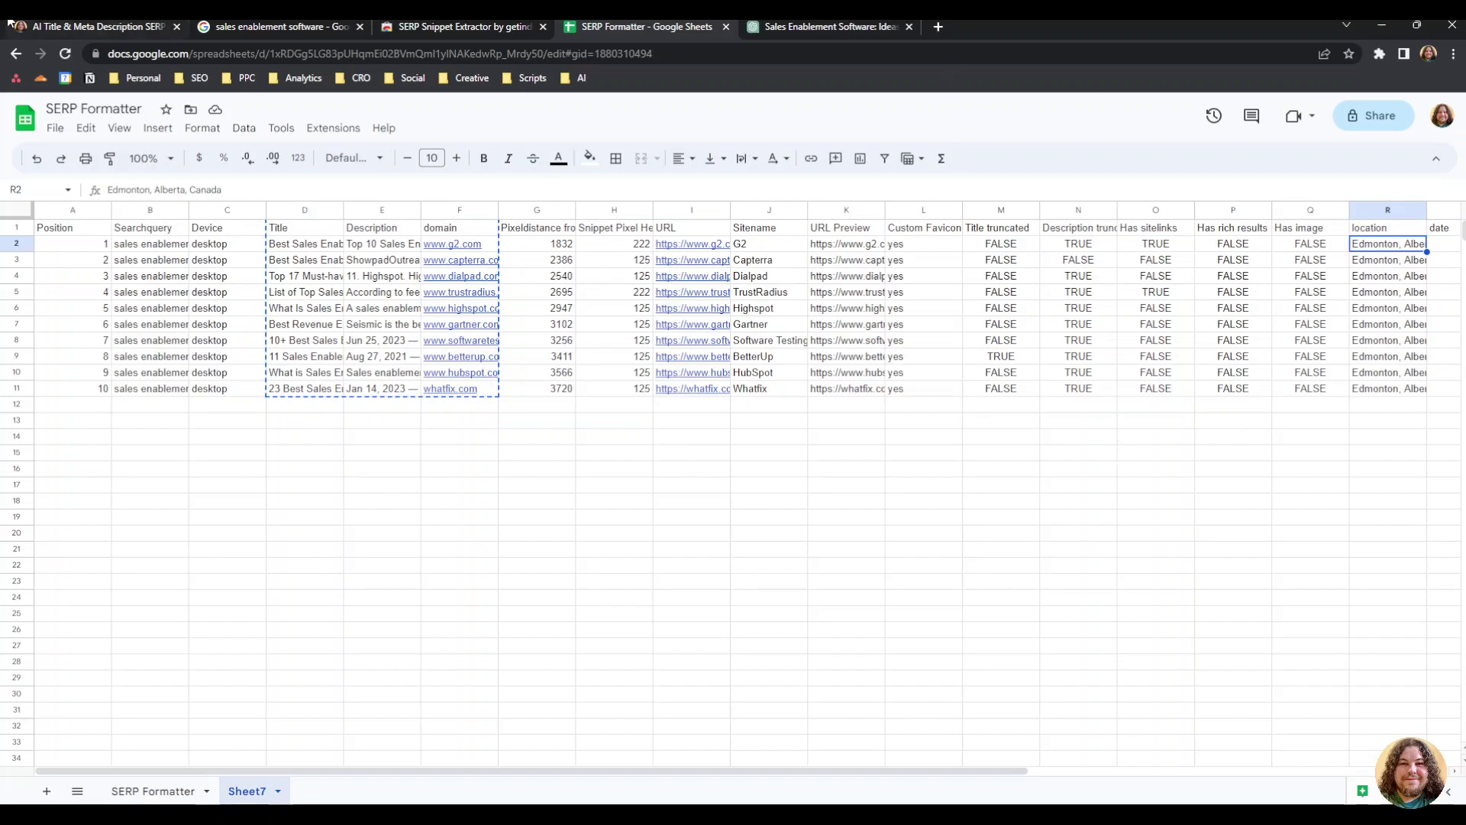
scroll(390, 510, down, 15)
- Scroll the blog post to the I Search From form set to 'sales enablement software' for Los Gatos (CA)
scroll(390, 510, down, 7)
scroll(391, 510, up, 20)
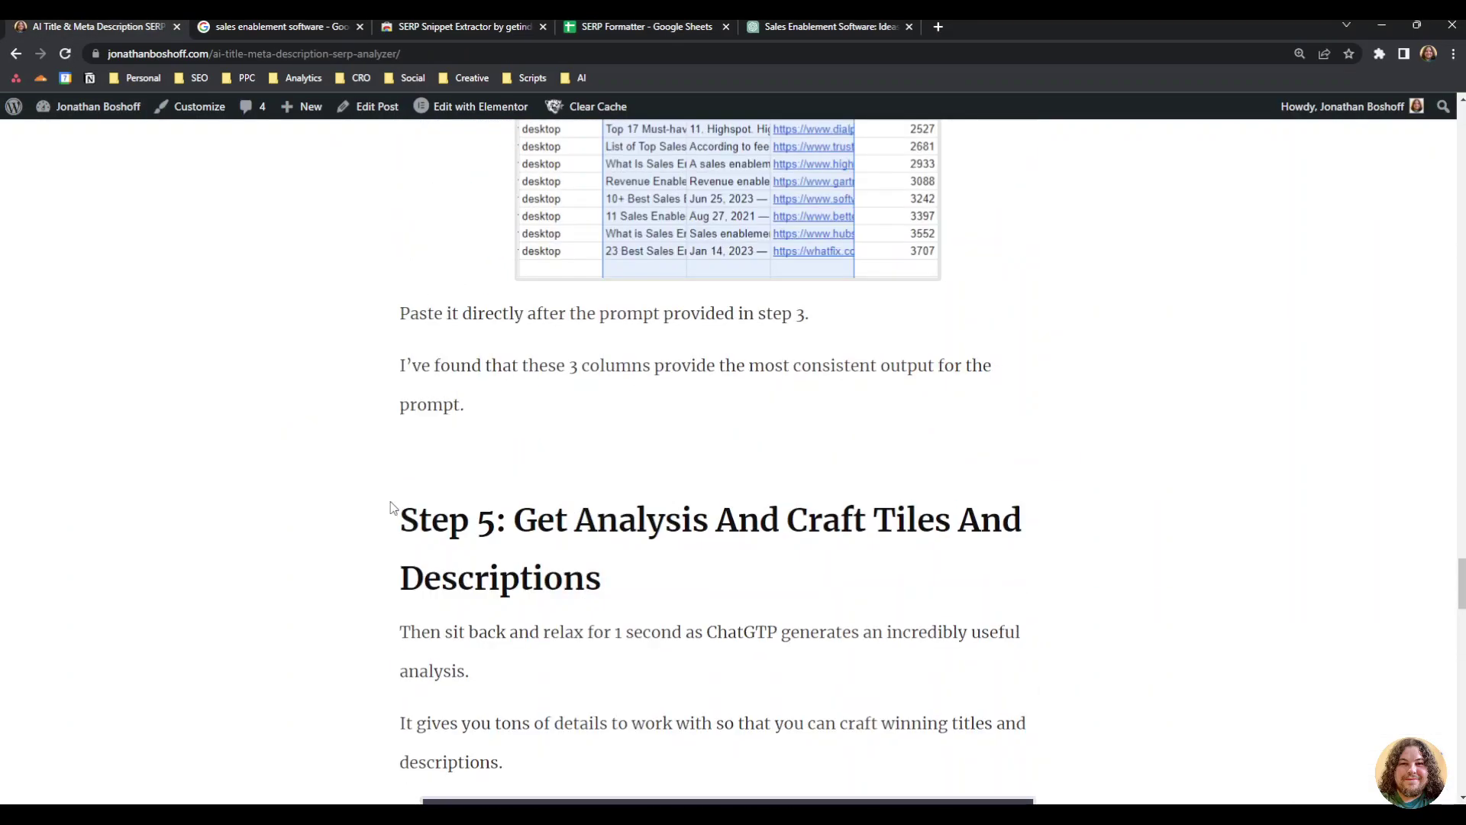
scroll(391, 508, up, 4)
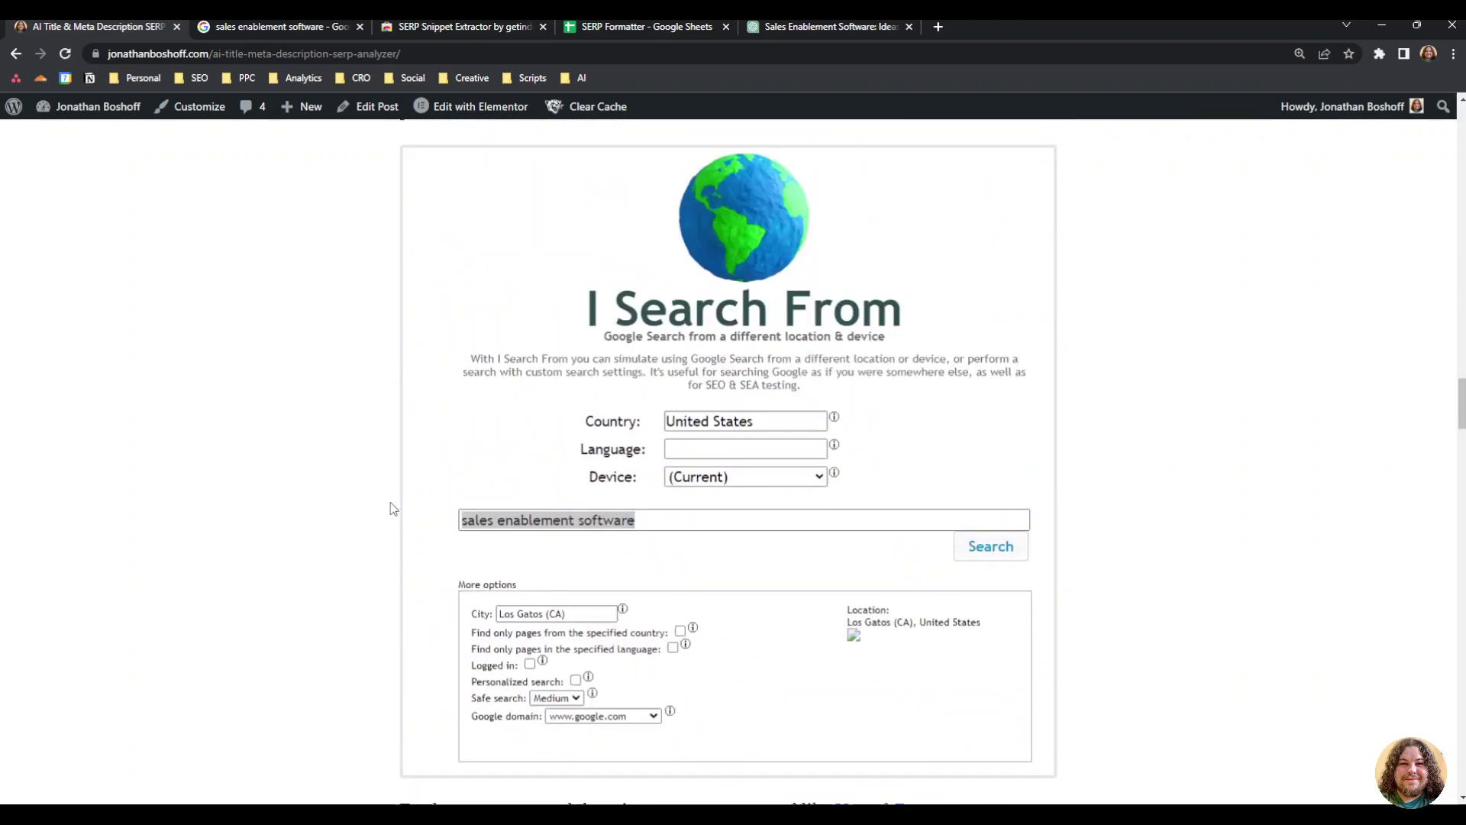